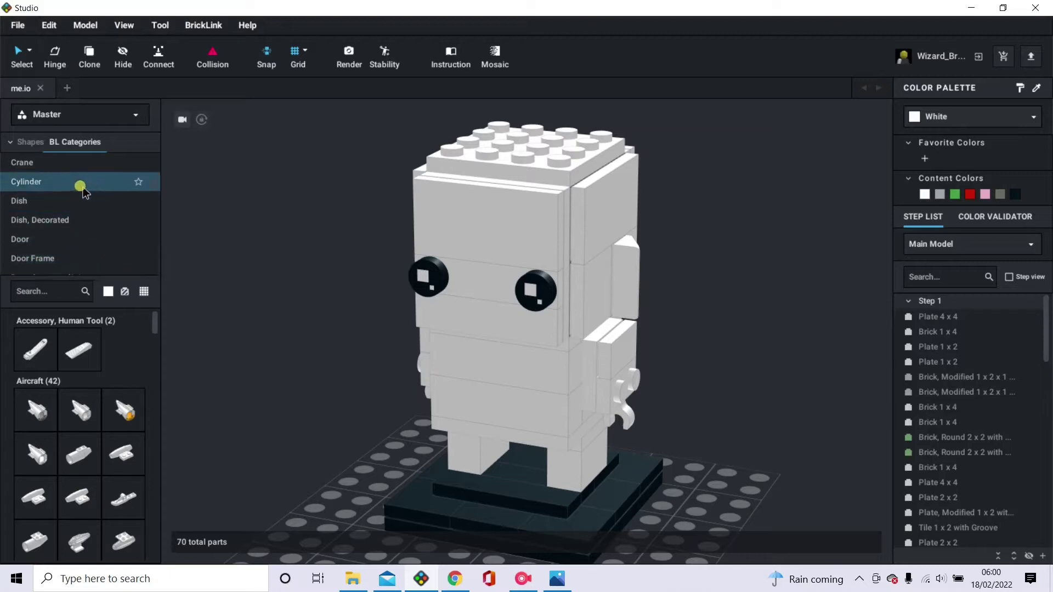
Look through the Brick, Brick, Modified and Brick, Round part categories.
{"action": "scroll", "coordinate": [77, 192], "scroll_direction": "up", "scroll_amount": 1}
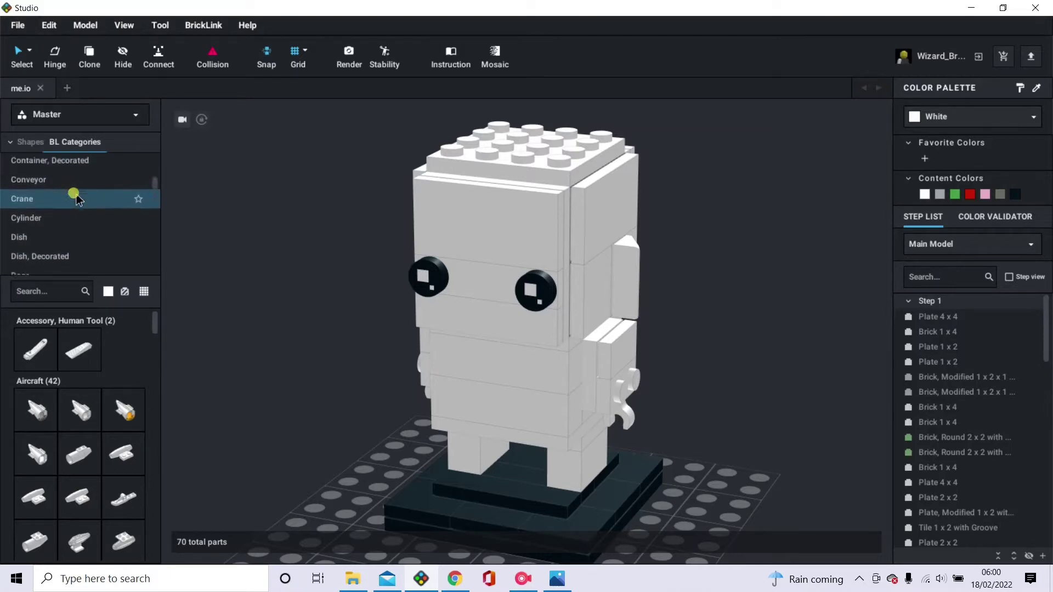
{"action": "scroll", "coordinate": [77, 195], "scroll_direction": "down", "scroll_amount": 3}
{"action": "scroll", "coordinate": [77, 199], "scroll_direction": "up", "scroll_amount": 3}
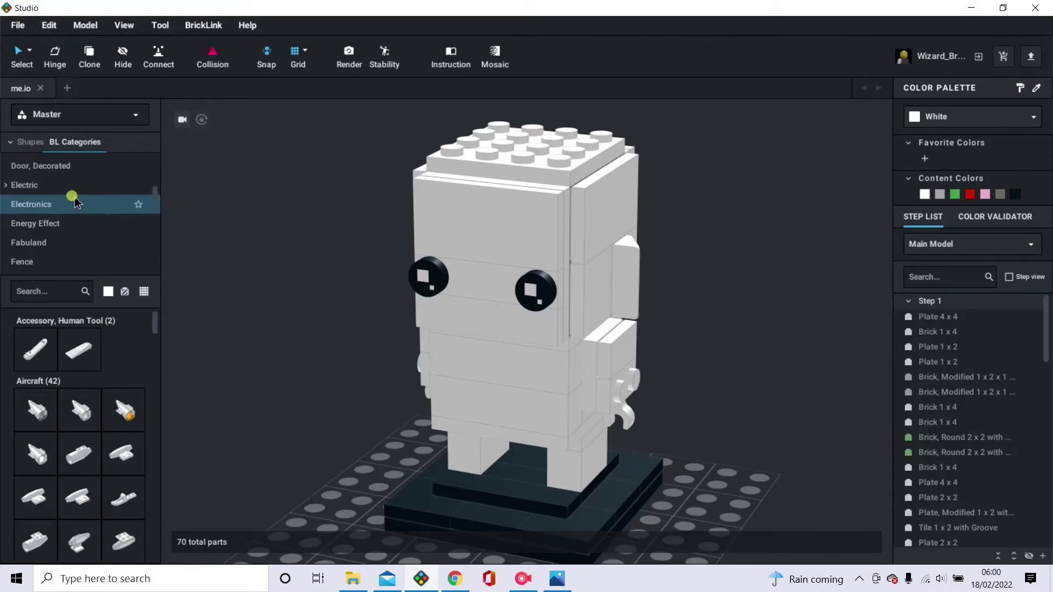
{"action": "scroll", "coordinate": [123, 222], "scroll_direction": "up", "scroll_amount": 4}
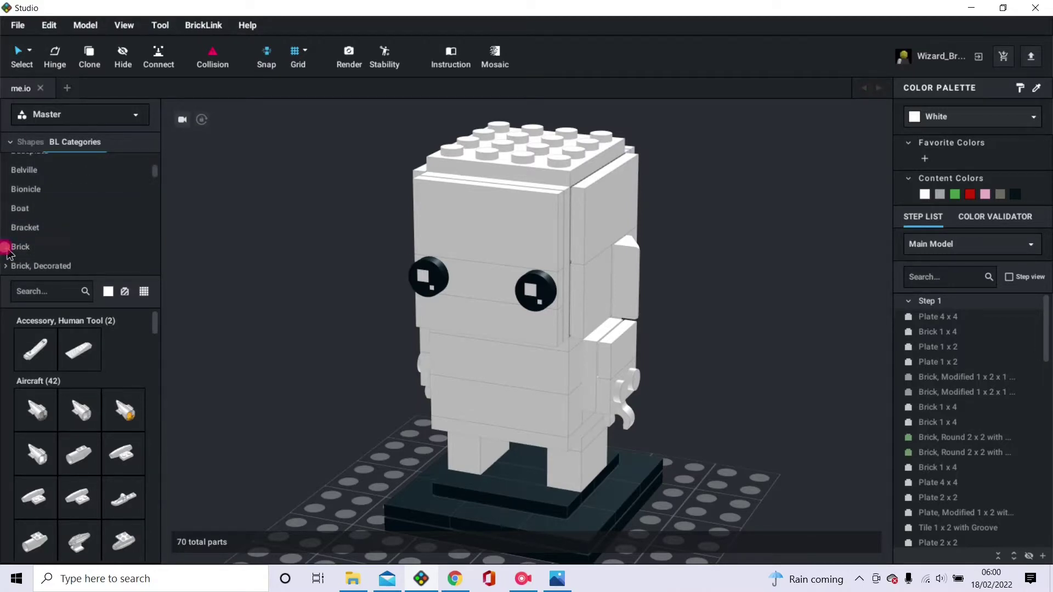
{"action": "left_click", "coordinate": [5, 247]}
{"action": "scroll", "coordinate": [54, 231], "scroll_direction": "down", "scroll_amount": 3}
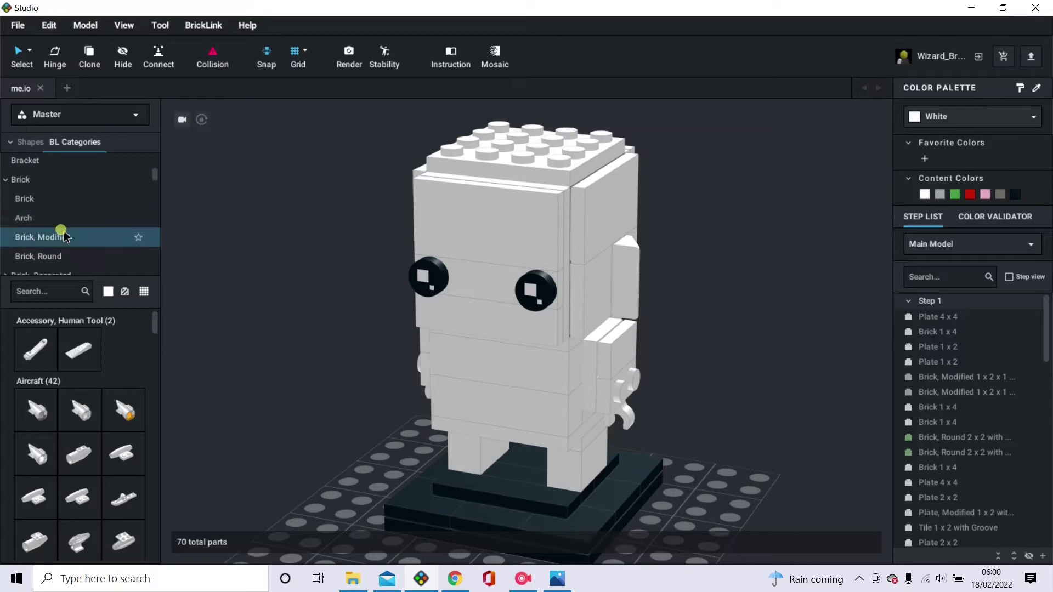
{"action": "left_click", "coordinate": [58, 200]}
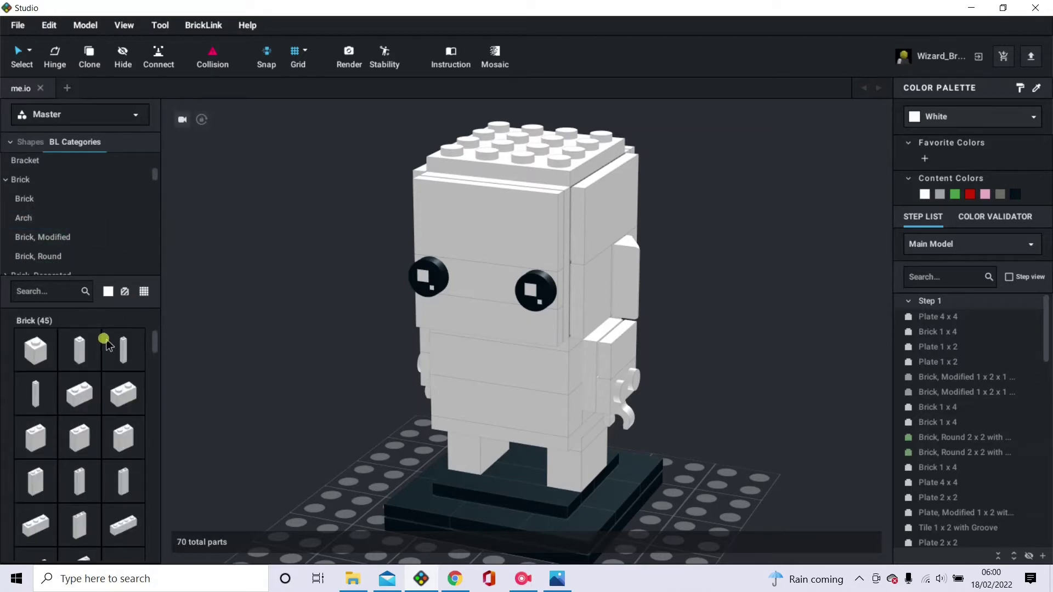
{"action": "left_click", "coordinate": [70, 234]}
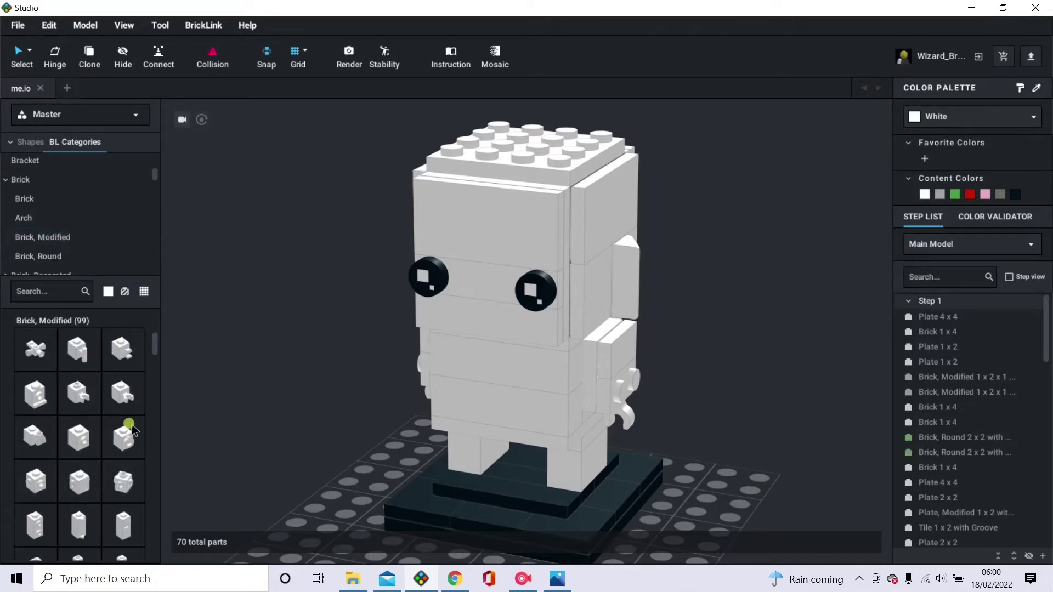
{"action": "scroll", "coordinate": [123, 417], "scroll_direction": "down", "scroll_amount": 3}
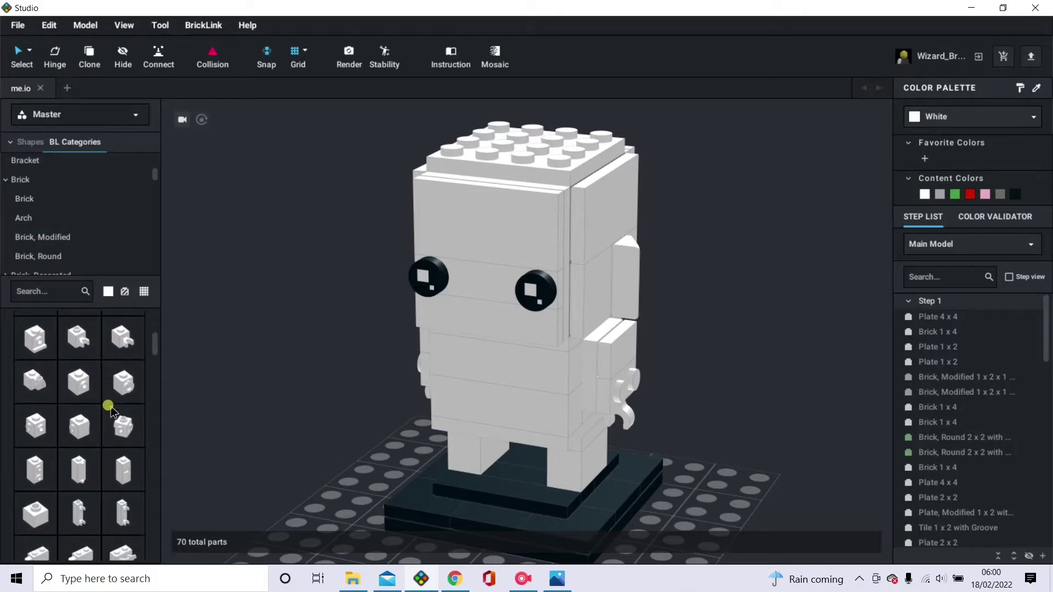
{"action": "left_click", "coordinate": [49, 254]}
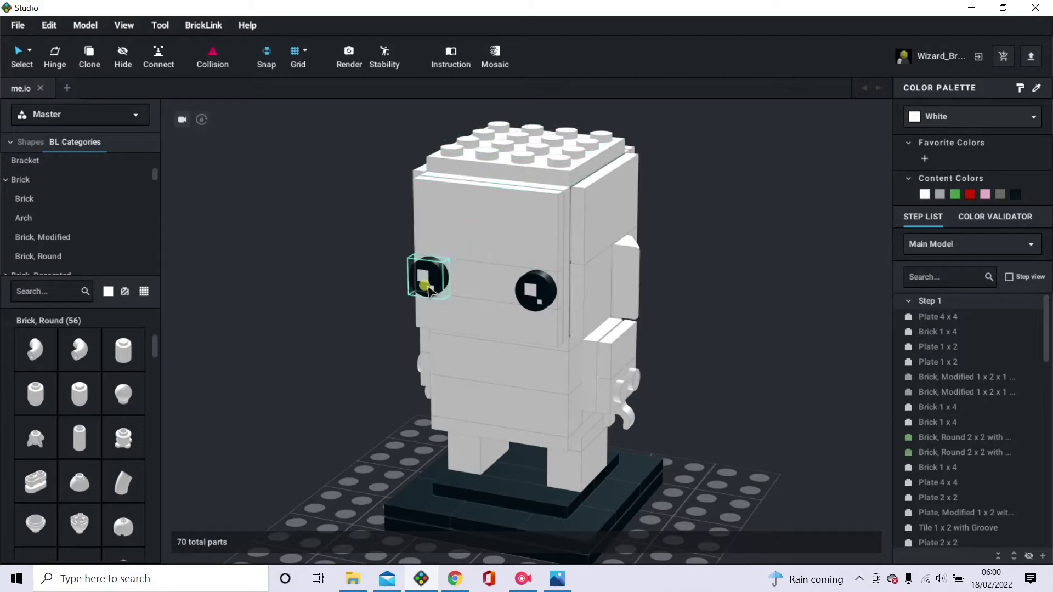
Delete the two white 1 x 2 bricks that form the figure's legs.
{"action": "mouse_move", "coordinate": [351, 332]}
{"action": "right_mouse_down"}
{"action": "mouse_move", "coordinate": [415, 336]}
{"action": "mouse_move", "coordinate": [344, 334]}
{"action": "mouse_move", "coordinate": [359, 332]}
{"action": "right_mouse_up"}
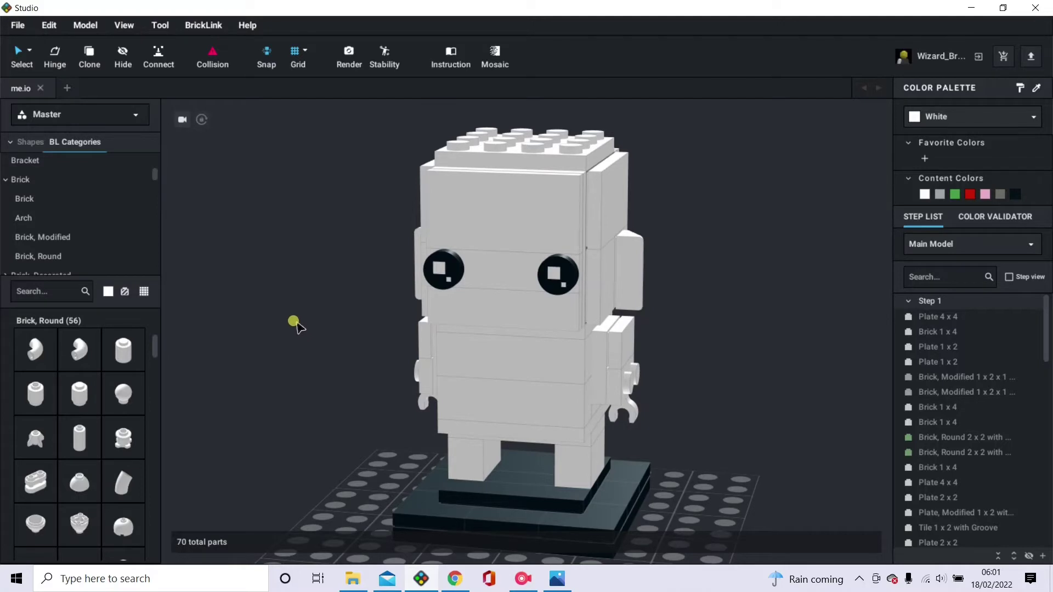
{"action": "right_click_drag", "start_coordinate": [289, 351], "coordinate": [298, 344]}
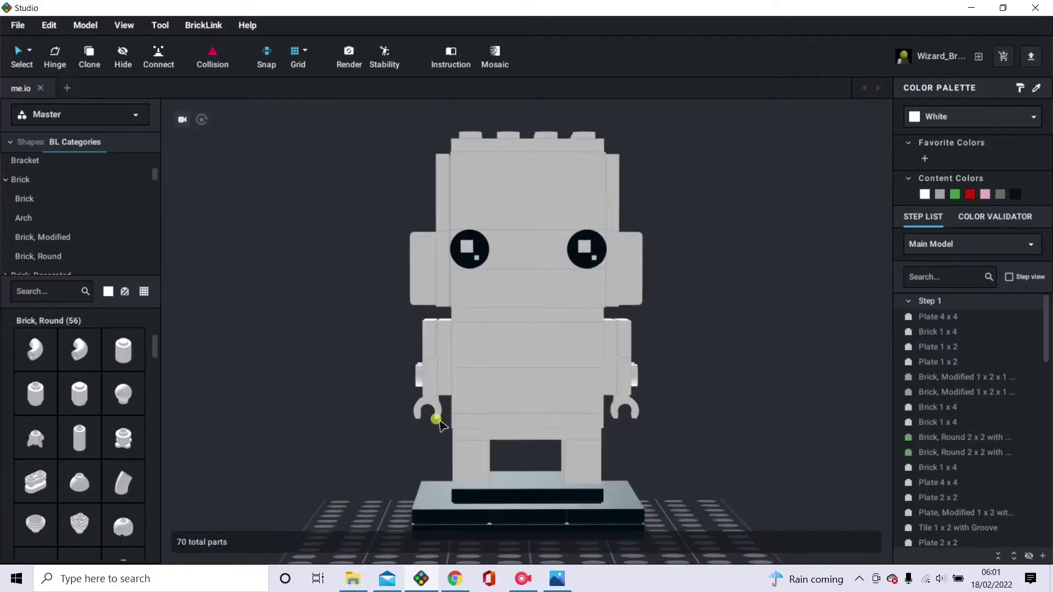
{"action": "left_click", "coordinate": [470, 460]}
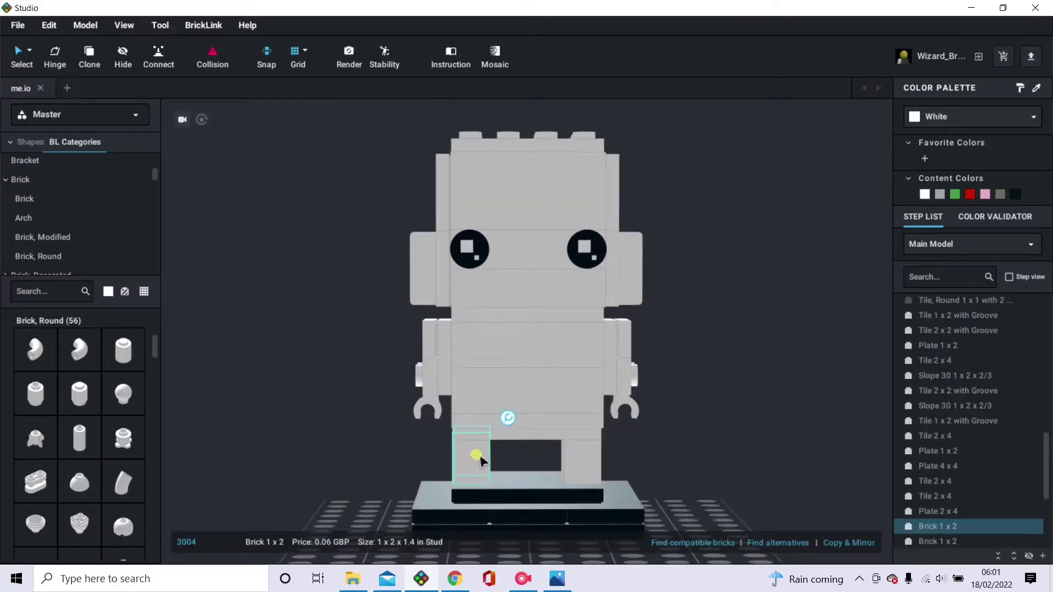
{"action": "key", "text": "Delete"}
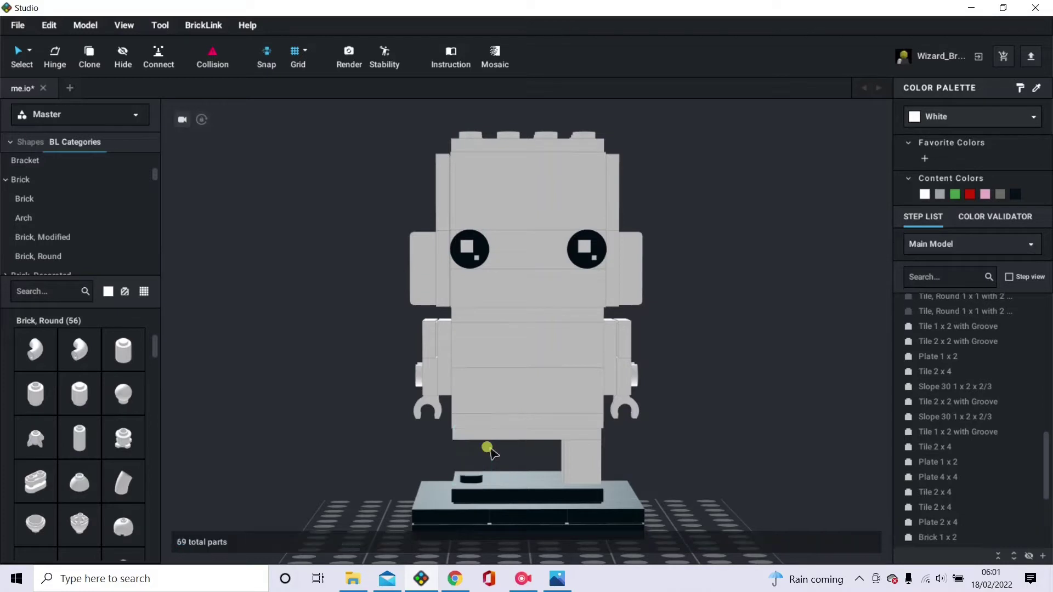
{"action": "key", "text": "ctrl+z"}
{"action": "right_click", "coordinate": [453, 458]}
{"action": "left_click", "coordinate": [473, 396]}
{"action": "right_click", "coordinate": [575, 465]}
{"action": "left_click", "coordinate": [598, 396]}
Build the first leg by stacking three white 1 x 2 plates on the base stud.
{"action": "scroll", "coordinate": [90, 258], "scroll_direction": "down", "scroll_amount": 2}
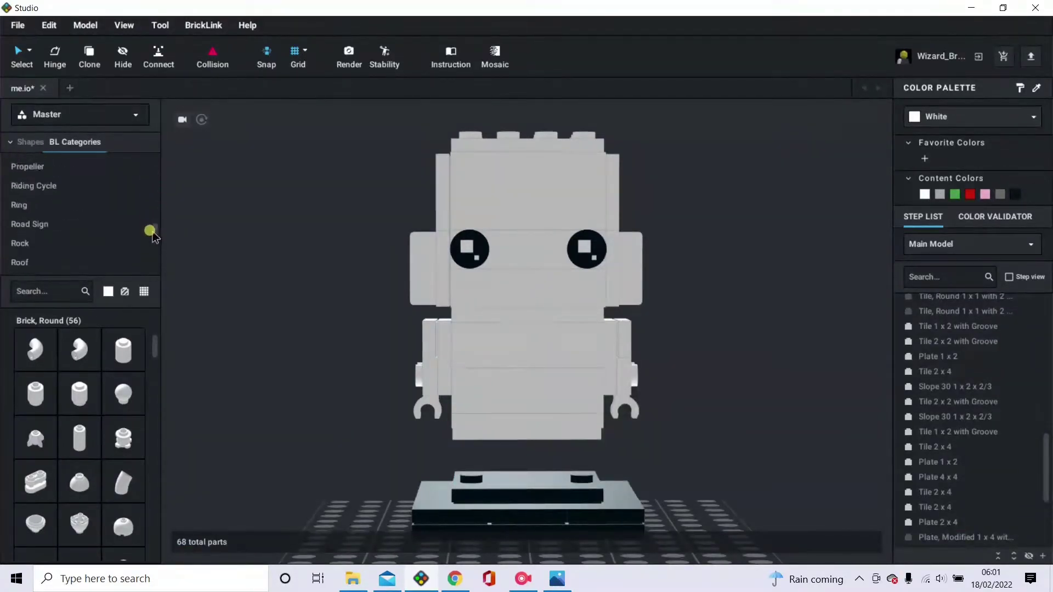
{"action": "left_click", "coordinate": [88, 181]}
{"action": "left_click", "coordinate": [80, 350]}
{"action": "right_click_drag", "start_coordinate": [217, 437], "coordinate": [276, 472]}
{"action": "left_click", "coordinate": [468, 463]}
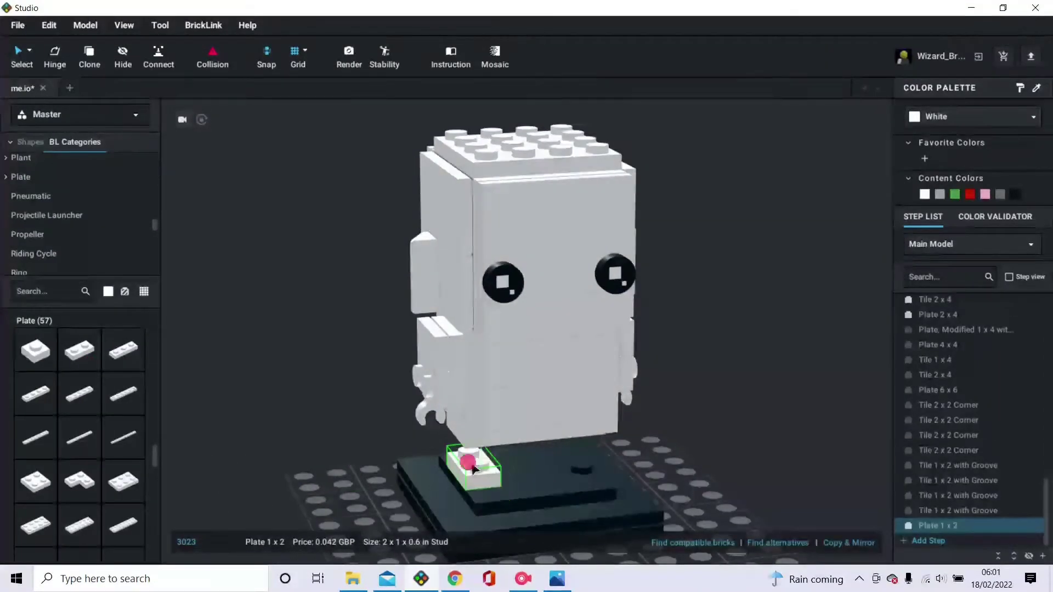
{"action": "left_click", "coordinate": [462, 451]}
{"action": "left_click", "coordinate": [461, 449]}
Build the second leg by stacking three white 1 x 2 plates on the other base stud.
{"action": "right_click_drag", "start_coordinate": [576, 465], "coordinate": [564, 469]}
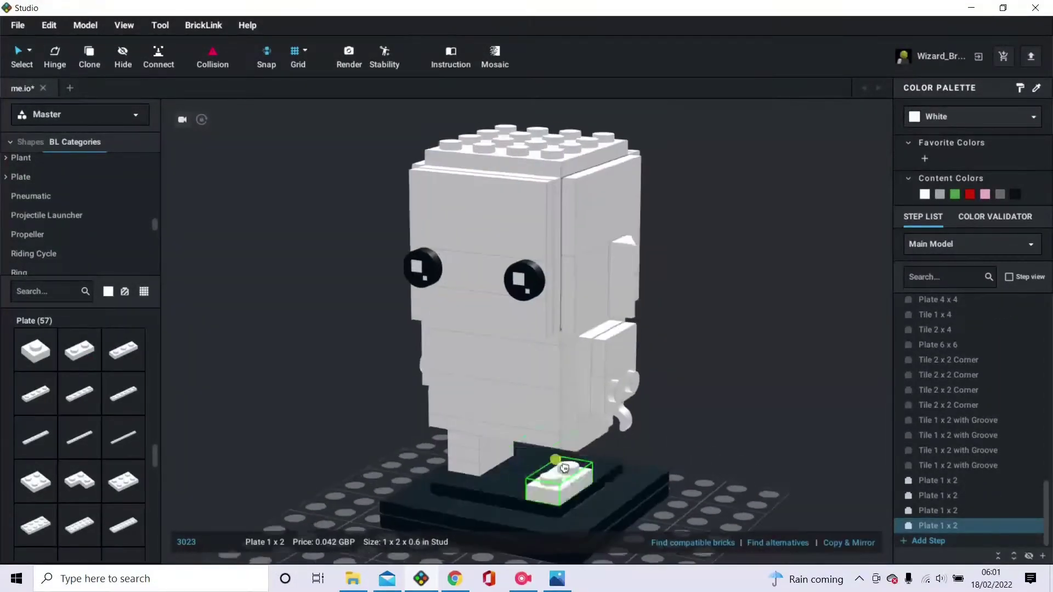
{"action": "left_click", "coordinate": [582, 460]}
{"action": "left_click", "coordinate": [577, 450]}
{"action": "right_click", "coordinate": [670, 474]}
Recolour the upper two plates of each leg black, leaving the lowest plates white.
{"action": "left_click", "coordinate": [592, 470]}
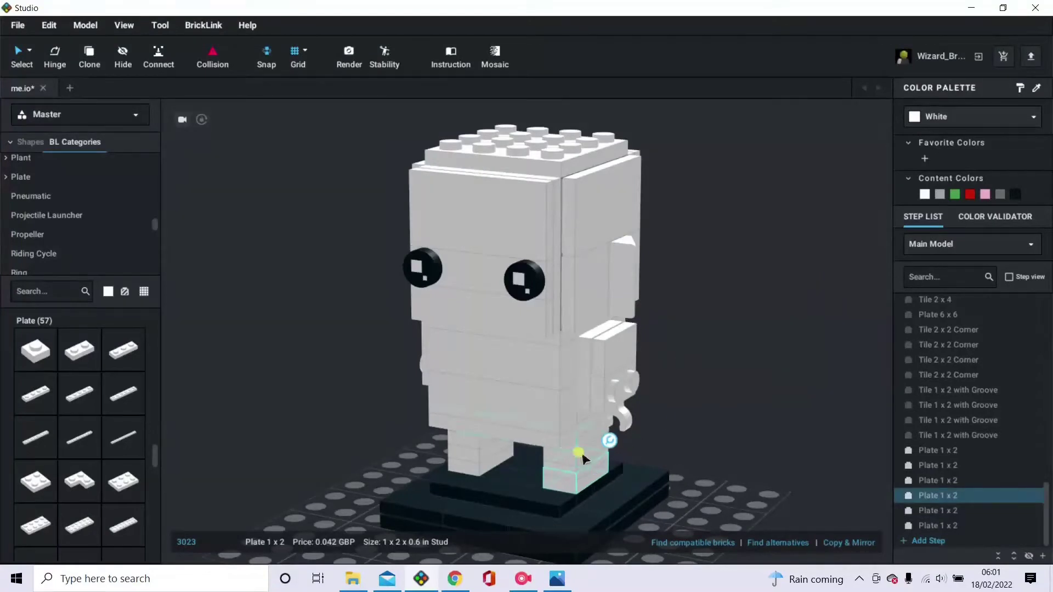
{"action": "left_click", "coordinate": [581, 454]}
{"action": "left_click", "coordinate": [583, 443], "text": "ctrl"}
{"action": "left_click", "coordinate": [527, 442], "text": "ctrl"}
{"action": "left_click", "coordinate": [482, 447], "text": "ctrl"}
{"action": "left_click_drag", "start_coordinate": [1021, 195], "coordinate": [565, 463]}
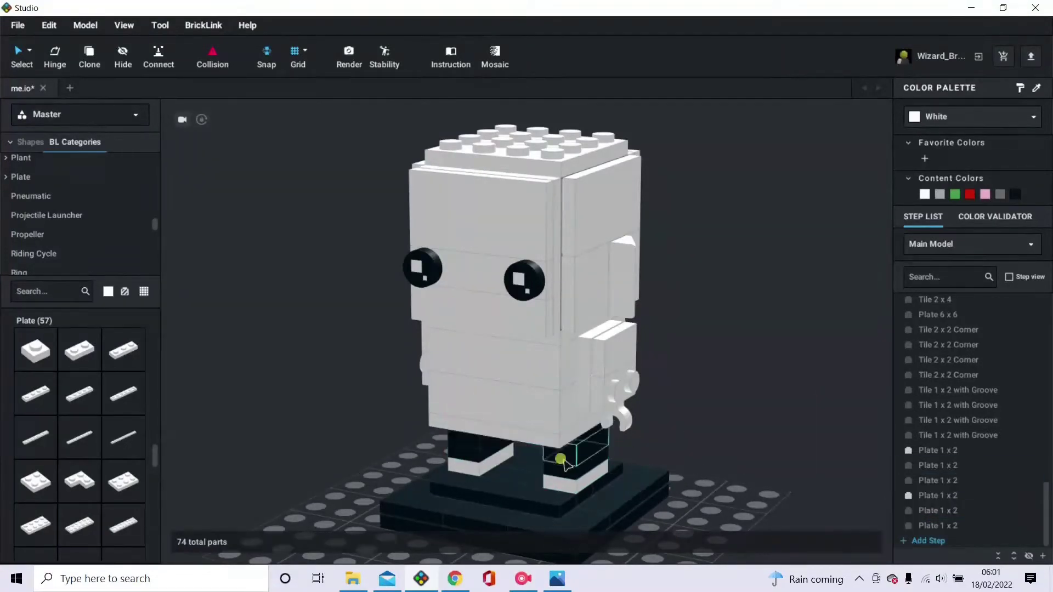
{"action": "left_click", "coordinate": [565, 447]}
Recolour the hands and lower arm plates on both sides tan.
{"action": "left_click", "coordinate": [584, 390]}
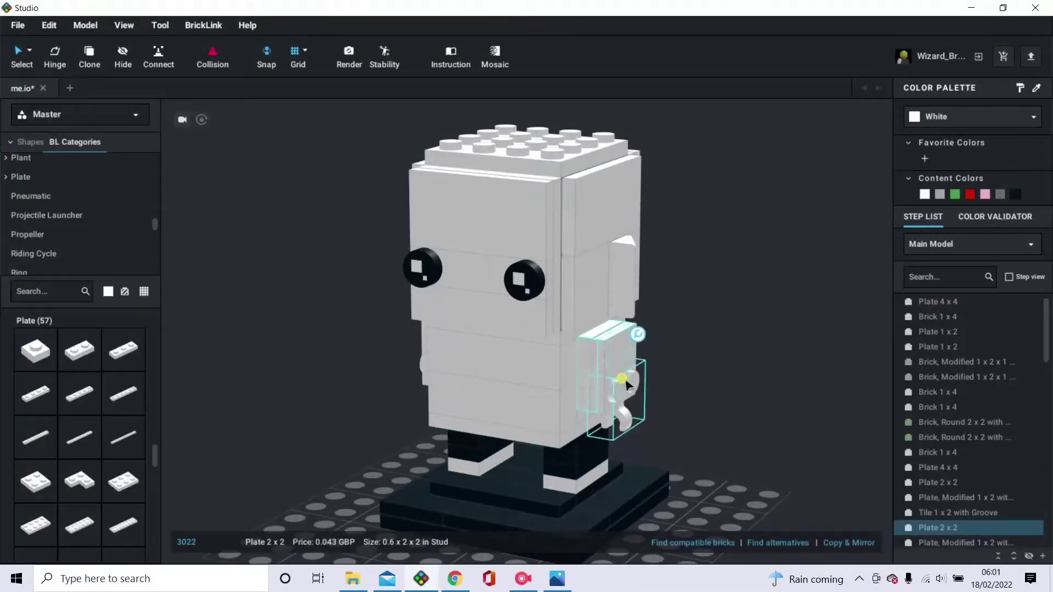
{"action": "left_click", "coordinate": [625, 379]}
{"action": "left_click", "coordinate": [942, 114]}
{"action": "left_click", "coordinate": [914, 202]}
{"action": "left_click", "coordinate": [940, 208]}
{"action": "right_click_drag", "start_coordinate": [740, 321], "coordinate": [839, 316]}
{"action": "left_click", "coordinate": [433, 384]}
{"action": "left_click", "coordinate": [970, 194]}
{"action": "left_click", "coordinate": [784, 336]}
Delete the 4 x 4 plate between head and body and place a 2 x 4 plate on the rear half of that layer.
{"action": "left_click", "coordinate": [612, 320]}
{"action": "key", "text": "Delete"}
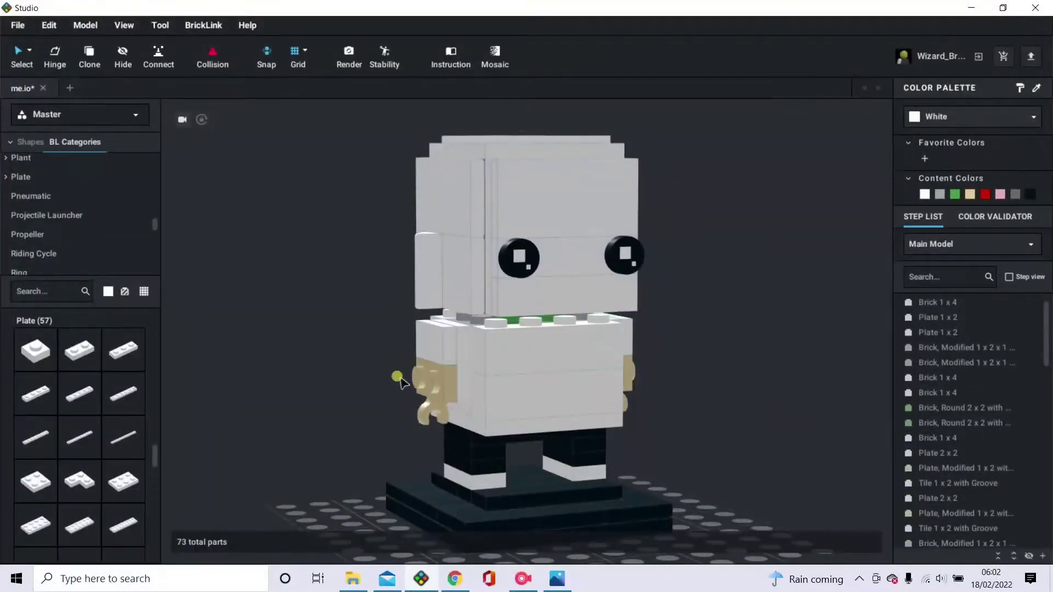
{"action": "right_click_drag", "start_coordinate": [237, 402], "coordinate": [686, 362]}
{"action": "left_click", "coordinate": [535, 447]}
{"action": "right_click", "coordinate": [534, 447]}
{"action": "left_click", "coordinate": [530, 448]}
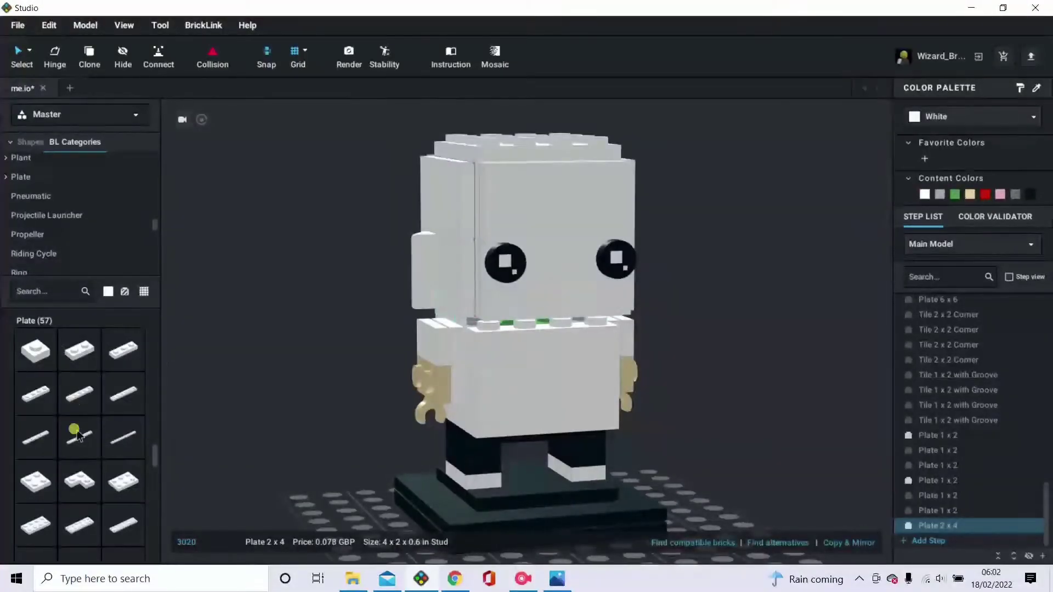
Place two white 2 x 2 corner plates at the front corners of the layer between head and body.
{"action": "left_click", "coordinate": [80, 480]}
{"action": "left_click", "coordinate": [479, 310]}
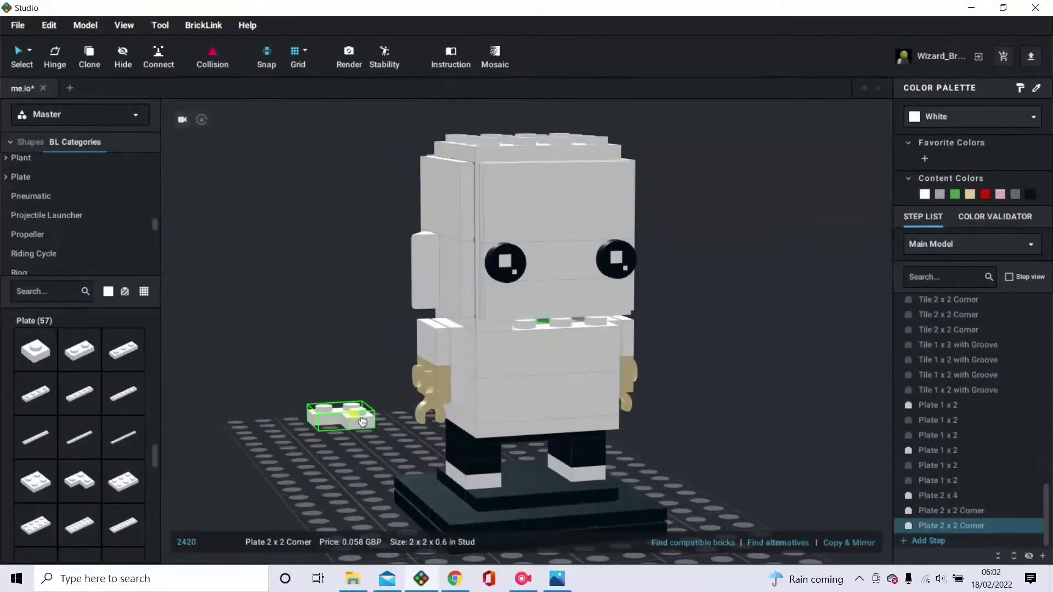
{"action": "right_click_drag", "start_coordinate": [363, 423], "coordinate": [353, 399]}
{"action": "left_click", "coordinate": [578, 312]}
{"action": "key", "text": "Escape"}
Fill the front centre gap between the corner plates with a 1 x 2 plate and colour it tan.
{"action": "left_click", "coordinate": [80, 349]}
{"action": "left_click", "coordinate": [524, 324]}
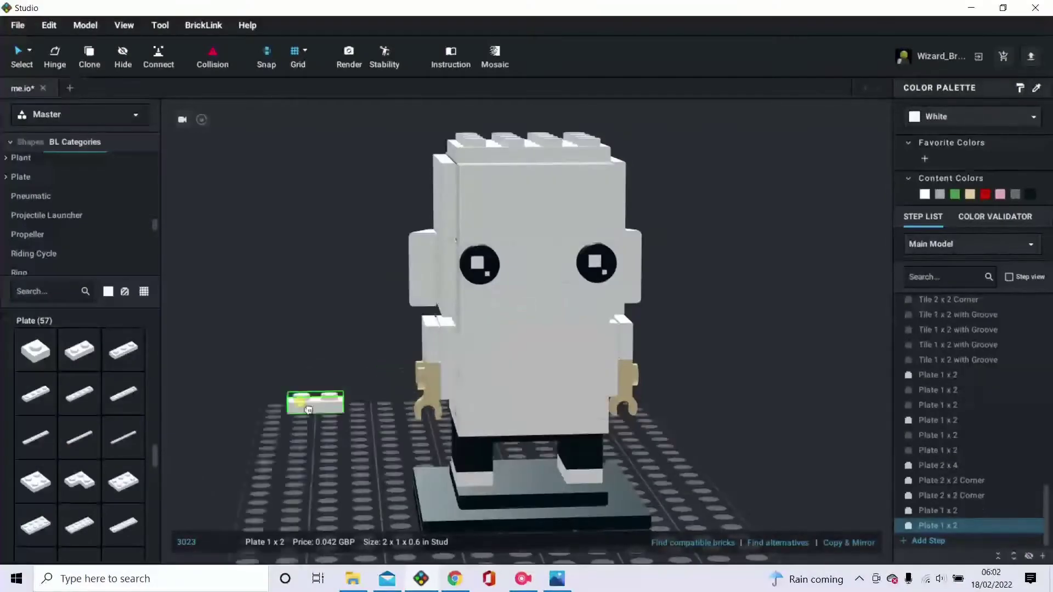
{"action": "key", "text": "Escape"}
{"action": "left_click", "coordinate": [761, 327]}
Delete the part that holds the eyes and place a white 1 x 1 plate behind each eye.
{"action": "left_click", "coordinate": [548, 283]}
{"action": "key", "text": "Delete"}
{"action": "left_click", "coordinate": [35, 362]}
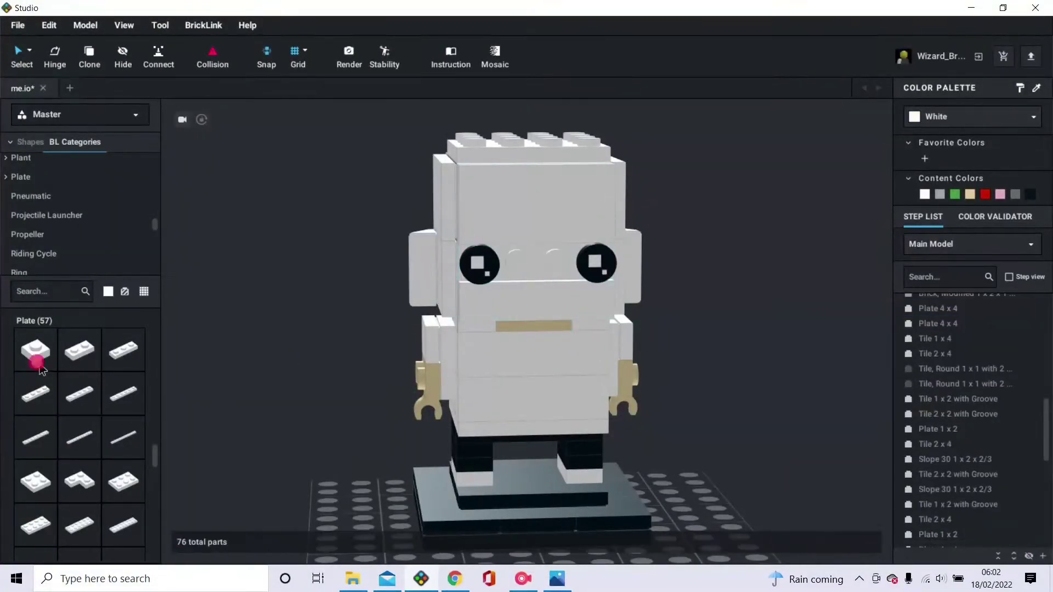
{"action": "left_click", "coordinate": [595, 264]}
{"action": "right_click_drag", "start_coordinate": [702, 340], "coordinate": [741, 356]}
{"action": "key", "text": "Escape"}
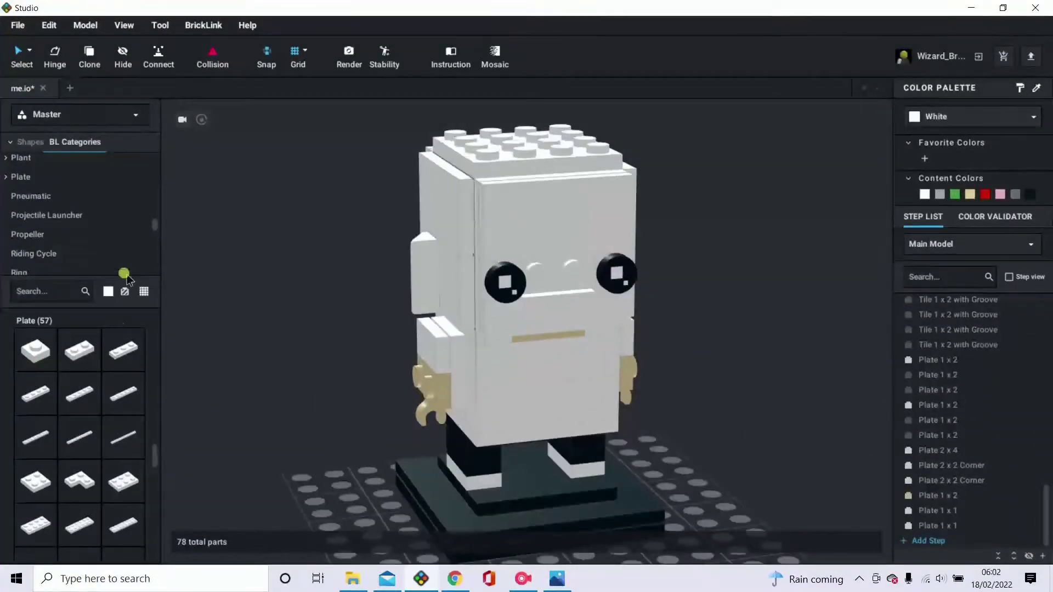
Place a 1 x 2 jumper plate from the Plate, Modified category on the face between the eyes.
{"action": "left_click", "coordinate": [5, 177]}
{"action": "left_click", "coordinate": [49, 218]}
{"action": "left_click_drag", "start_coordinate": [82, 516], "coordinate": [551, 292]}
{"action": "left_click", "coordinate": [234, 317]}
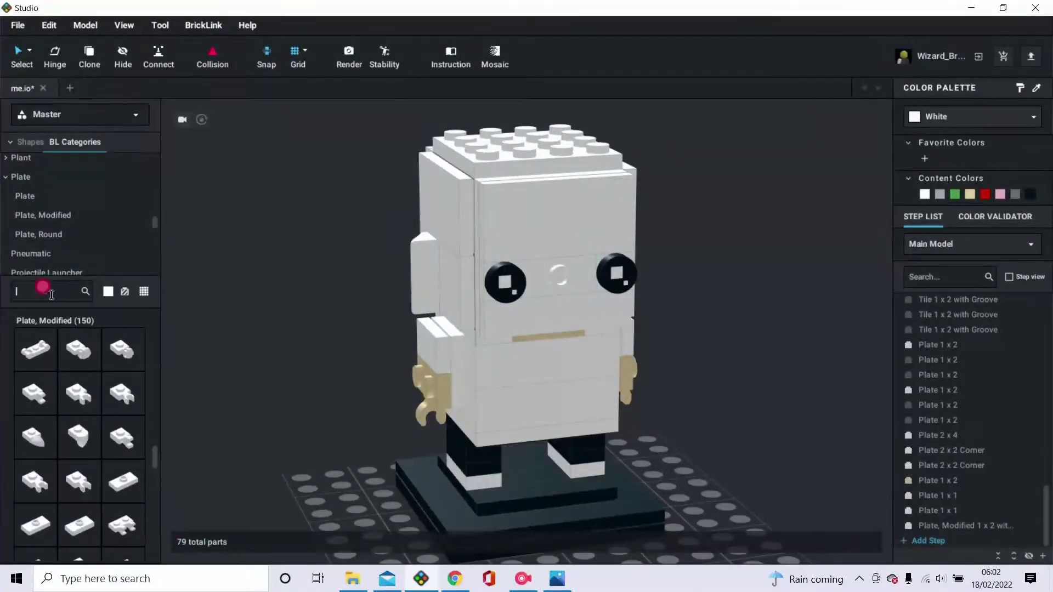
Find the double-frame bar part by searching for "glasses", attach it to the jumper stud between the eyes and colour it black.
{"action": "type", "text": "glasses"}
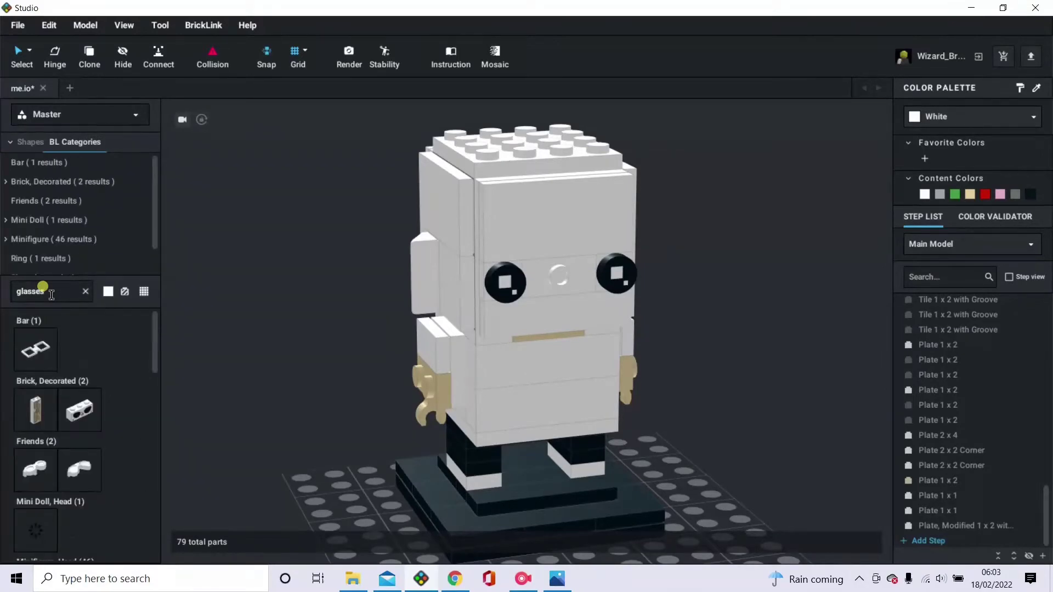
{"action": "left_click_drag", "start_coordinate": [35, 349], "coordinate": [563, 283]}
{"action": "left_click", "coordinate": [652, 310]}
{"action": "left_click", "coordinate": [1030, 194]}
Recolour the front face parts of the head and the plates behind the glasses tan.
{"action": "left_click", "coordinate": [505, 258]}
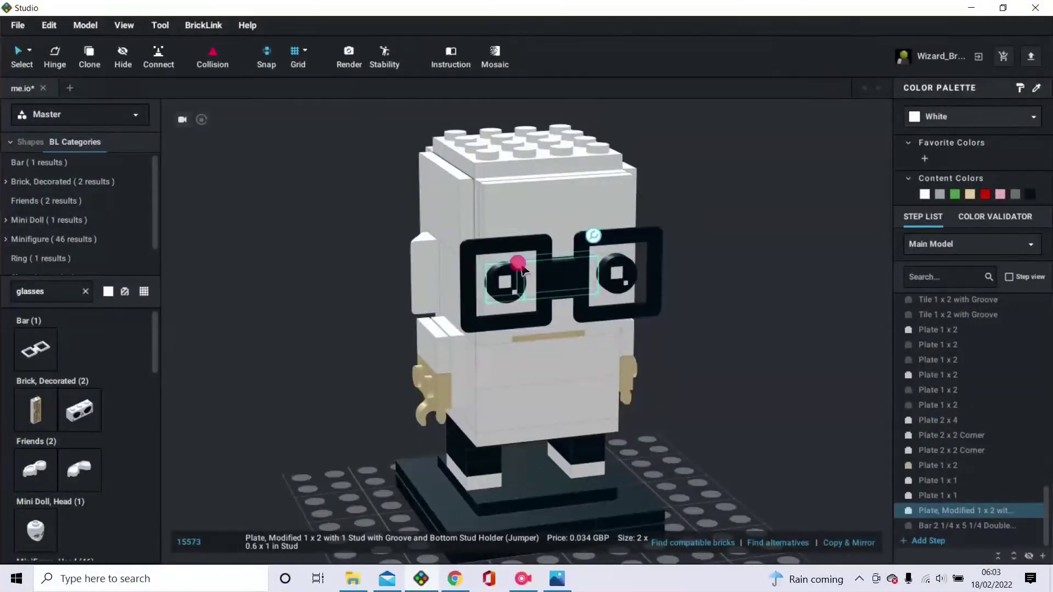
{"action": "left_click", "coordinate": [606, 262], "text": "ctrl"}
{"action": "left_click", "coordinate": [969, 194]}
{"action": "right_click_drag", "start_coordinate": [378, 277], "coordinate": [545, 278]}
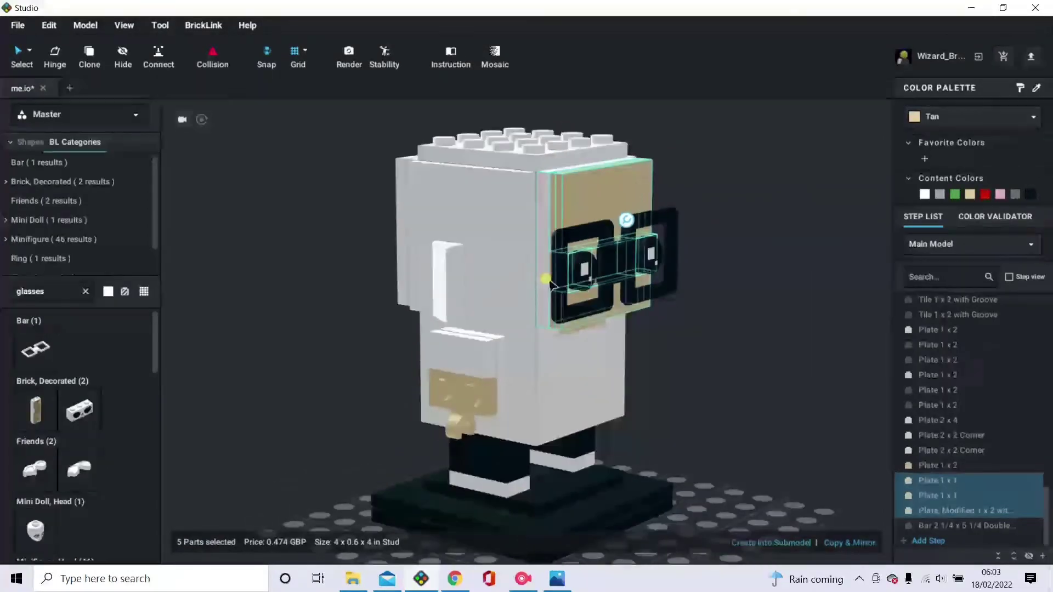
{"action": "left_click", "coordinate": [545, 277]}
{"action": "left_click", "coordinate": [969, 194]}
{"action": "left_click", "coordinate": [768, 315]}
Delete the three white tiles surrounding the ear on the side of the head.
{"action": "right_click_drag", "start_coordinate": [769, 314], "coordinate": [741, 329]}
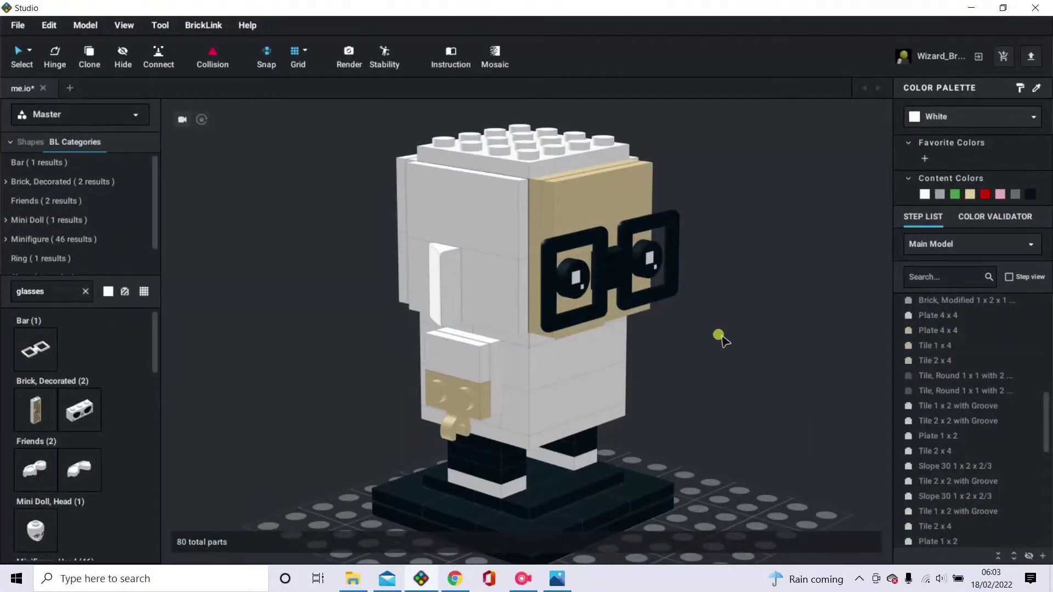
{"action": "left_click", "coordinate": [482, 280]}
{"action": "key", "text": "Delete"}
{"action": "right_click_drag", "start_coordinate": [406, 260], "coordinate": [438, 268]}
{"action": "left_click", "coordinate": [437, 269]}
{"action": "key", "text": "Delete"}
{"action": "left_click", "coordinate": [462, 232]}
{"action": "key", "text": "Delete"}
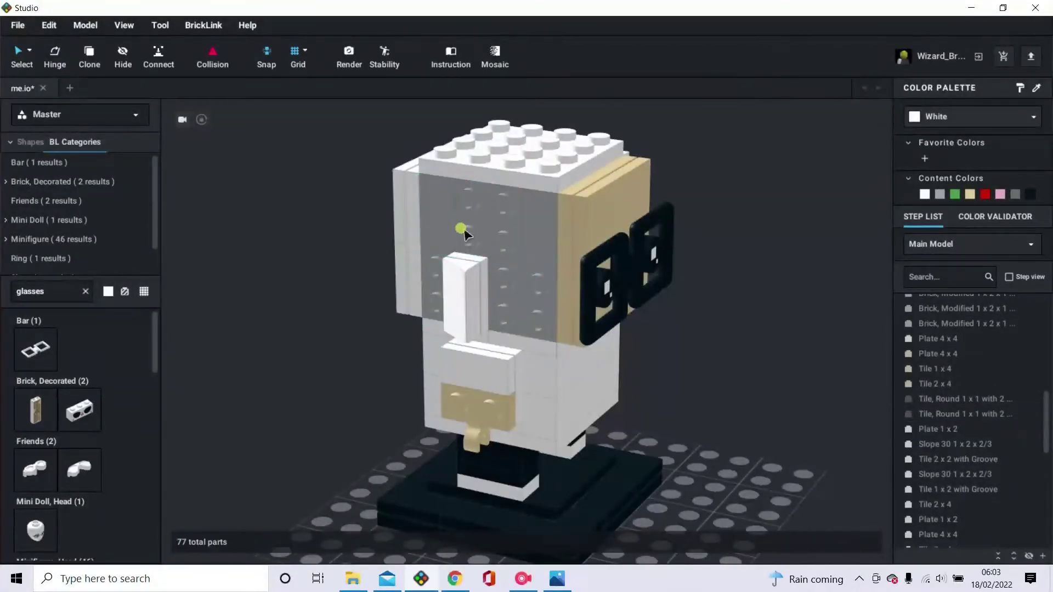
Clear the part search and place a white 2 x 2 corner tile at the lower front corner of the head's open side.
{"action": "left_click", "coordinate": [85, 292]}
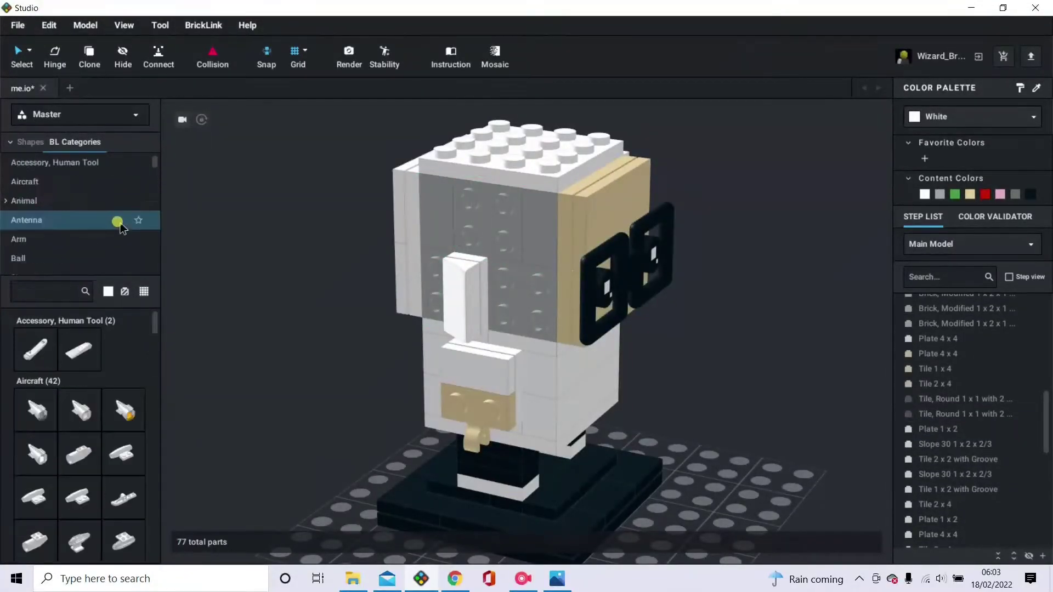
{"action": "scroll", "coordinate": [99, 230], "scroll_direction": "down", "scroll_amount": 5}
{"action": "scroll", "coordinate": [96, 233], "scroll_direction": "down", "scroll_amount": 15}
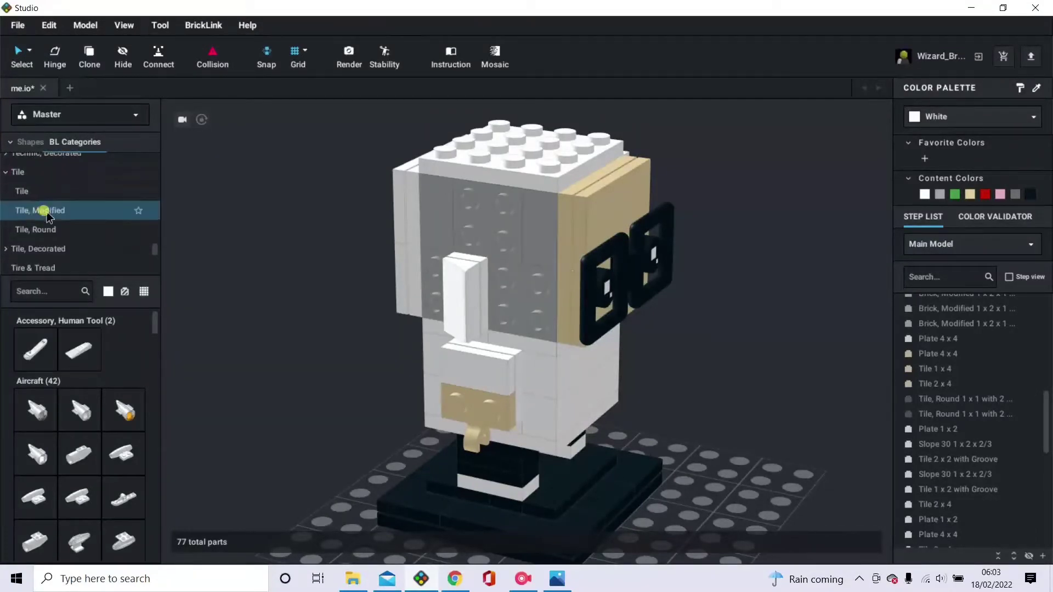
{"action": "left_click", "coordinate": [44, 191]}
{"action": "left_click_drag", "start_coordinate": [123, 436], "coordinate": [361, 385]}
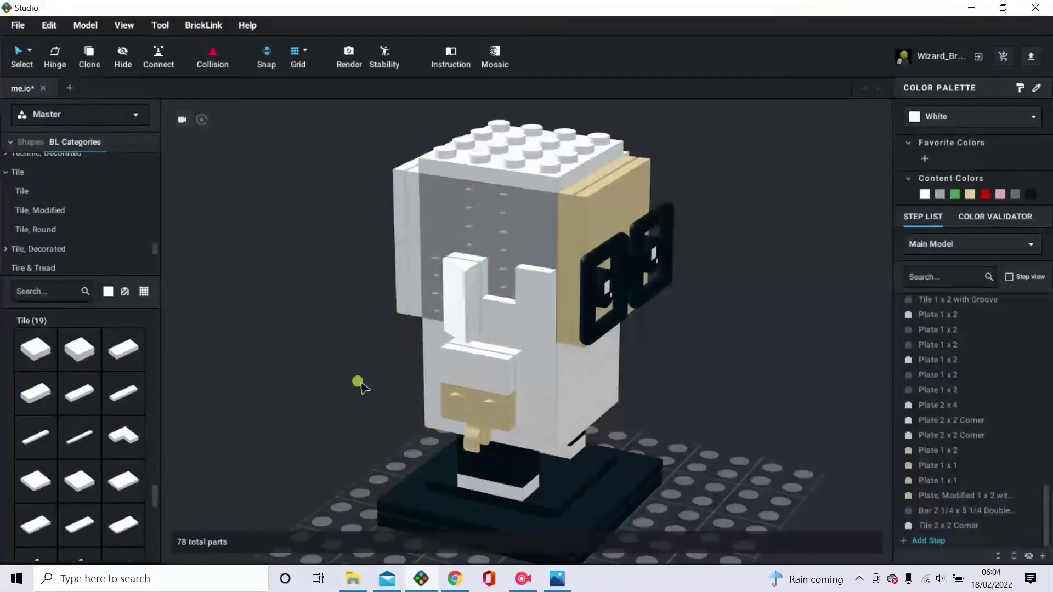
Place a white 2 x 2 corner plate directly above the corner tile on the side of the head.
{"action": "scroll", "coordinate": [96, 246], "scroll_direction": "up", "scroll_amount": 10}
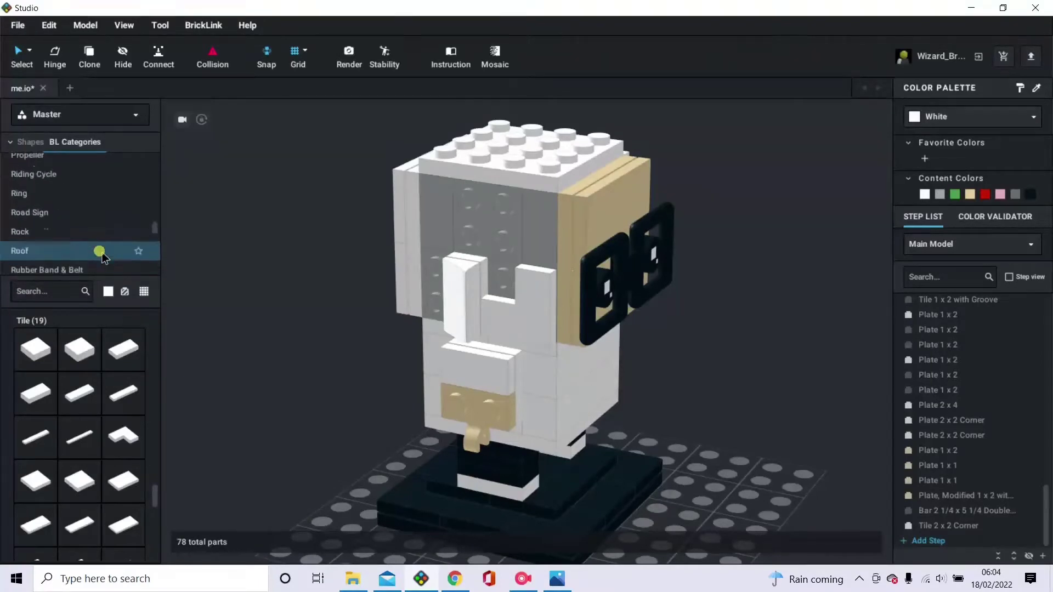
{"action": "left_click", "coordinate": [72, 188]}
{"action": "left_click_drag", "start_coordinate": [79, 481], "coordinate": [292, 346]}
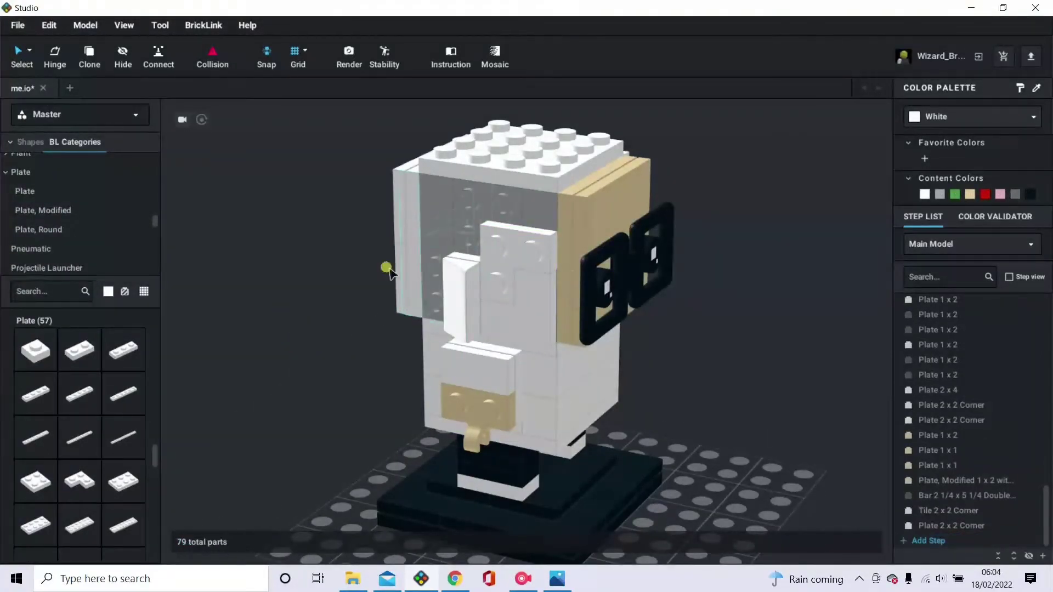
Add a white 1 x 2 plate to the upper side of the head and place two 2 x 1 x 2/3 curved slopes above.
{"action": "left_click_drag", "start_coordinate": [68, 355], "coordinate": [490, 196]}
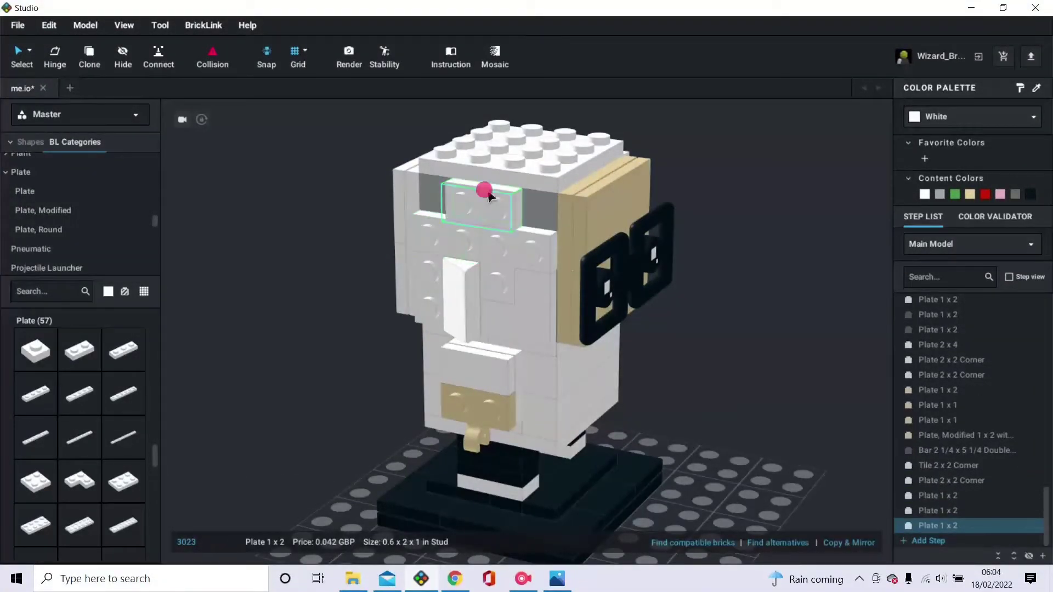
{"action": "scroll", "coordinate": [44, 186], "scroll_direction": "down", "scroll_amount": 3}
{"action": "left_click", "coordinate": [22, 200]}
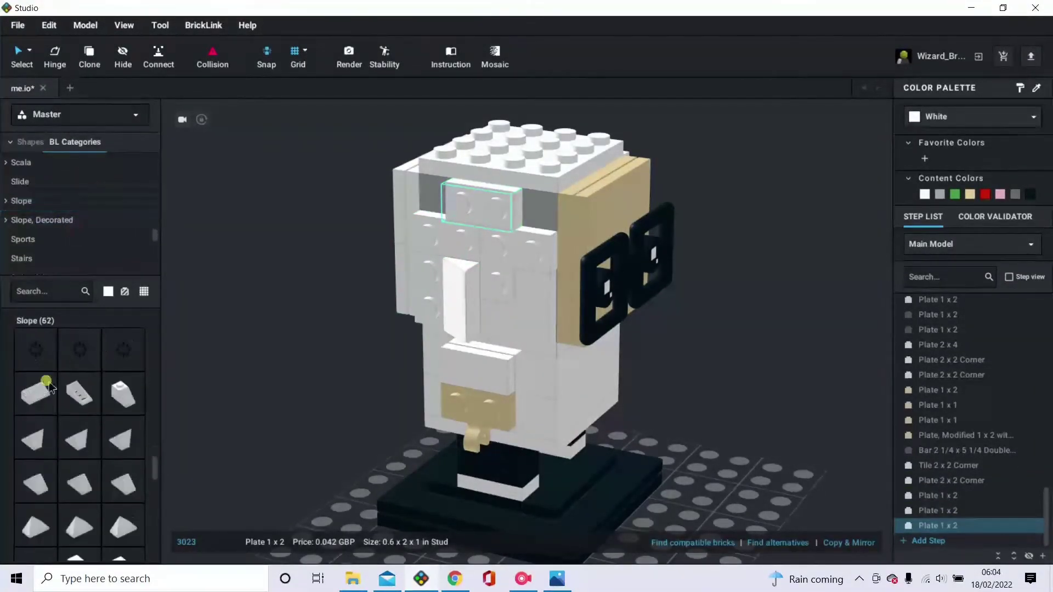
{"action": "left_click", "coordinate": [36, 237]}
{"action": "left_click", "coordinate": [118, 397]}
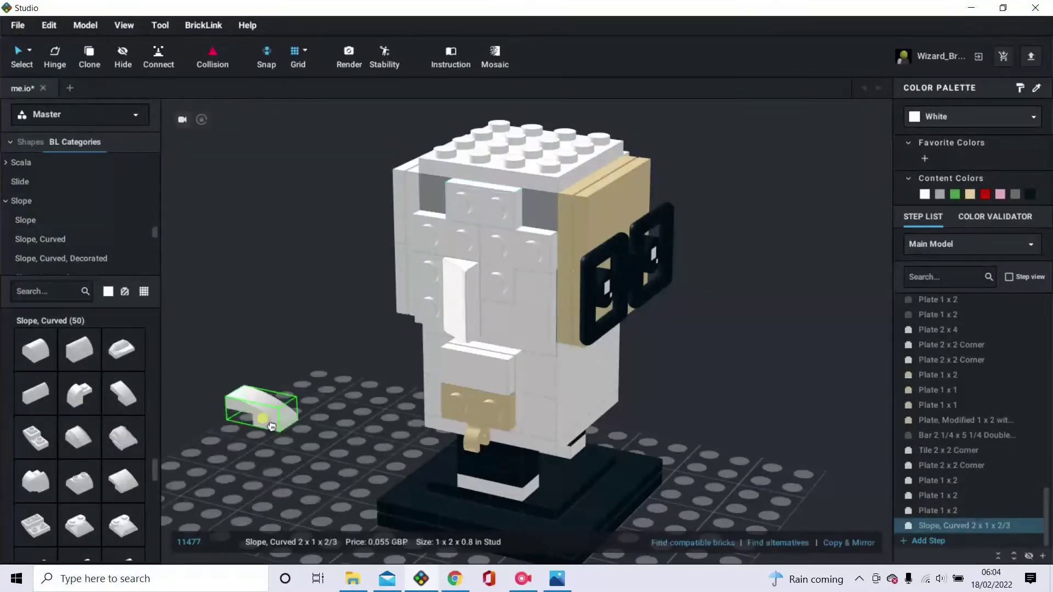
{"action": "left_click", "coordinate": [511, 221]}
{"action": "left_click", "coordinate": [437, 193]}
{"action": "key", "text": "Escape"}
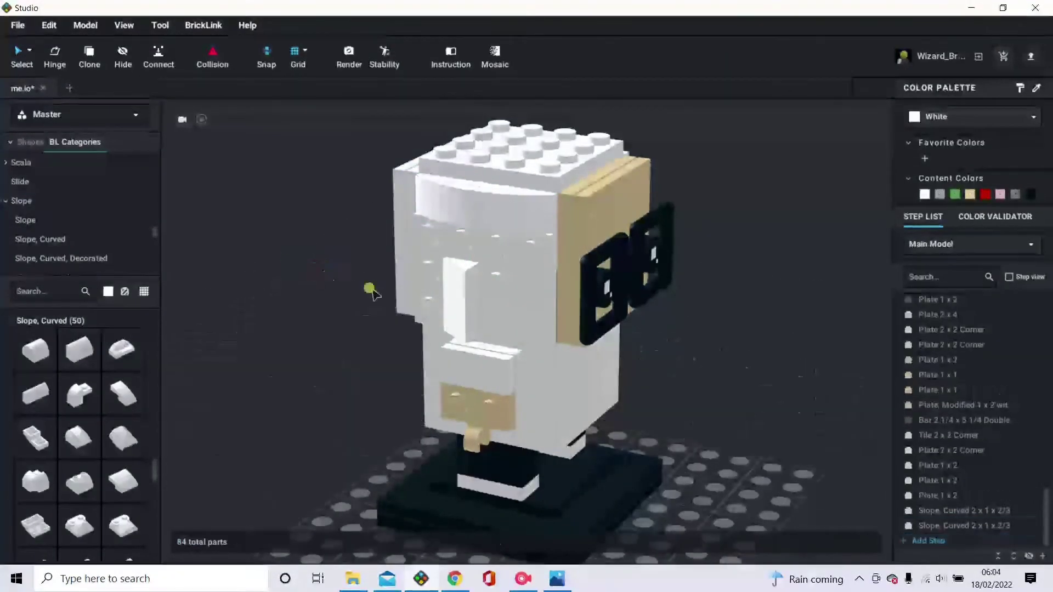
Duplicate the white 2 x 2 corner plate and place the copy above the ear on the side of the head.
{"action": "left_click", "coordinate": [512, 254]}
{"action": "key", "text": "ctrl+d"}
{"action": "left_click", "coordinate": [471, 258]}
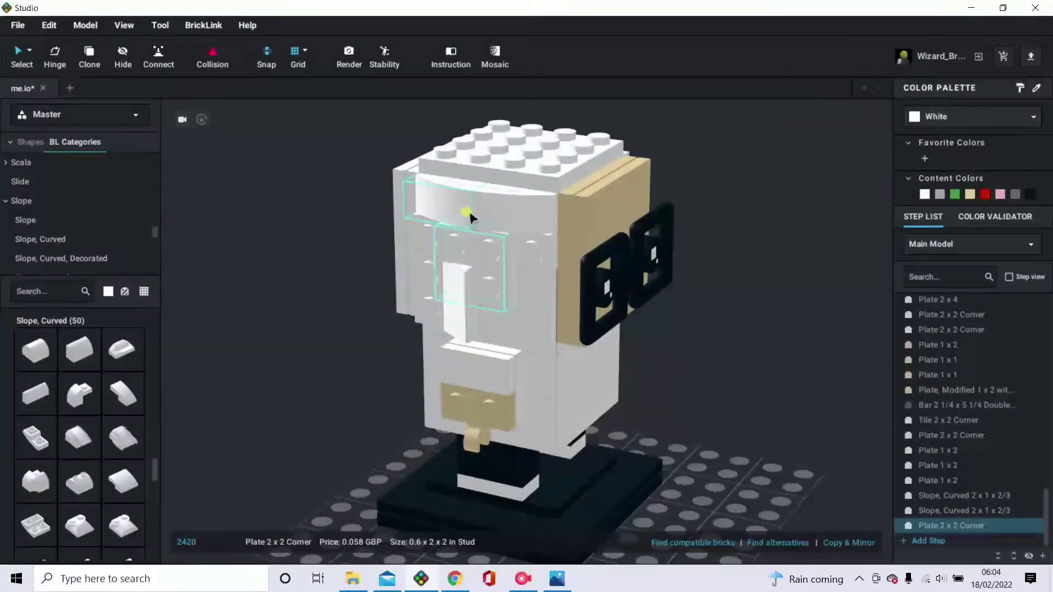
Replace the 1 x 2 plate behind the curved slopes with a white modified 1 x 2 plate.
{"action": "left_click", "coordinate": [471, 186]}
{"action": "key", "text": "Delete"}
{"action": "scroll", "coordinate": [55, 191], "scroll_direction": "up", "scroll_amount": 3}
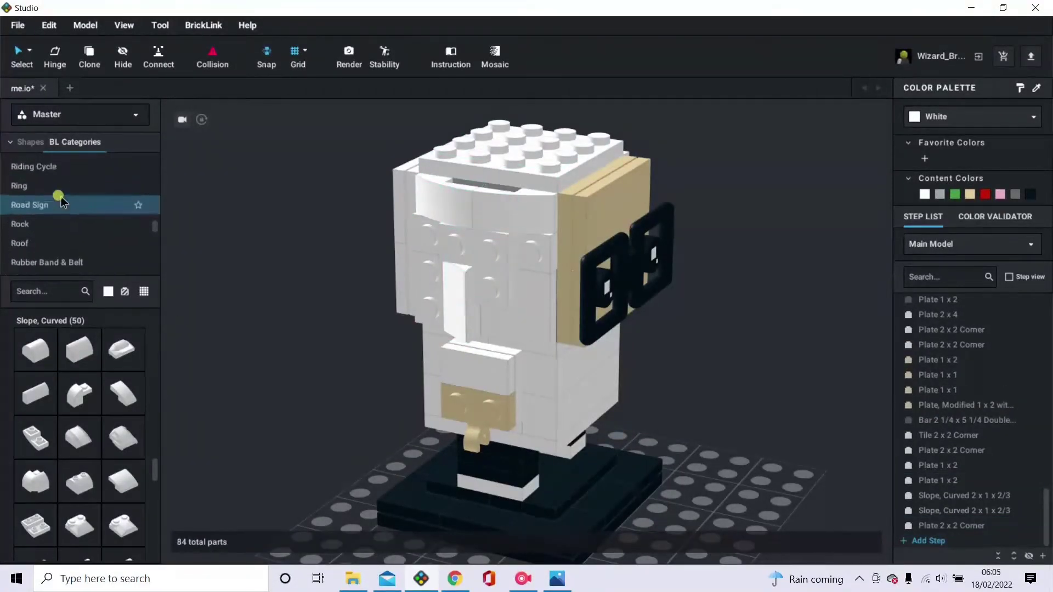
{"action": "scroll", "coordinate": [60, 202], "scroll_direction": "up", "scroll_amount": 1}
{"action": "left_click", "coordinate": [60, 200]}
{"action": "left_click", "coordinate": [71, 218]}
{"action": "scroll", "coordinate": [104, 482], "scroll_direction": "down", "scroll_amount": 5}
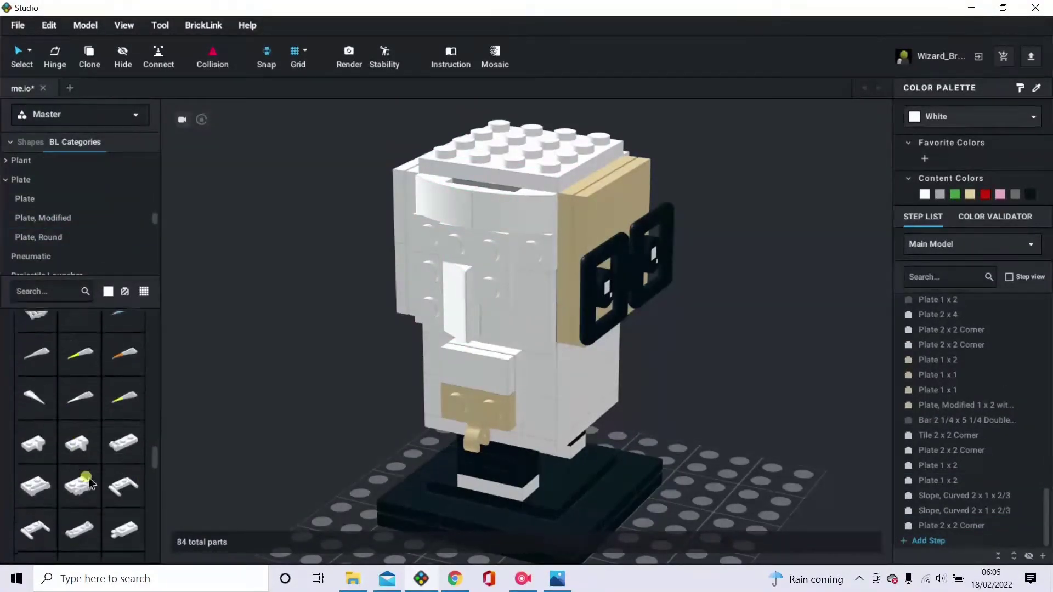
{"action": "left_click", "coordinate": [48, 507]}
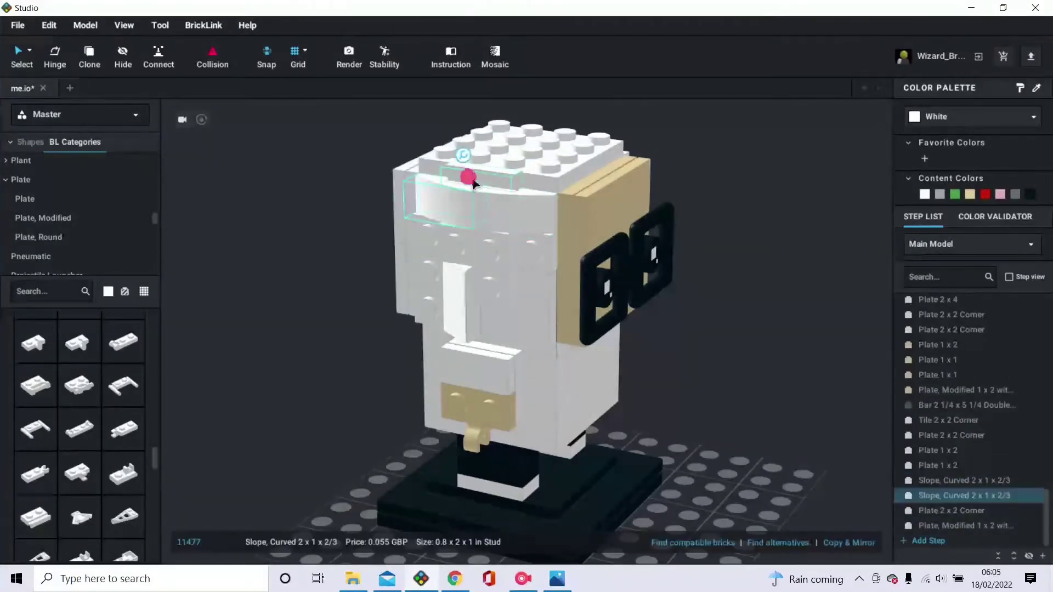
Recolour the seven hair parts on the side of the head Reddish Brown, and the corner tile and ear slope tan.
{"action": "left_click_drag", "start_coordinate": [471, 181], "coordinate": [427, 247]}
{"action": "left_click", "coordinate": [956, 114]}
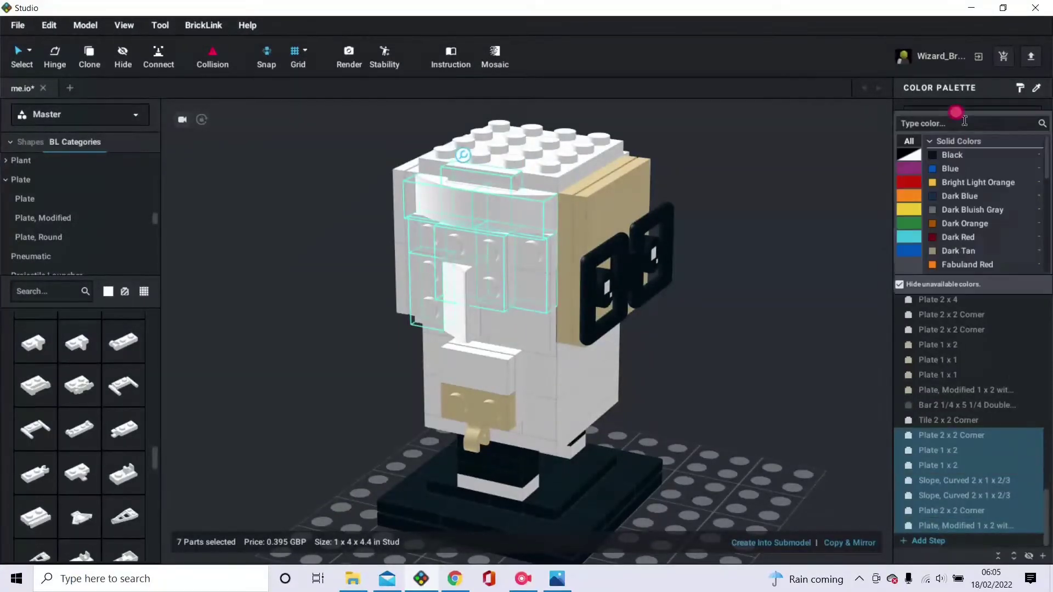
{"action": "left_click", "coordinate": [916, 184]}
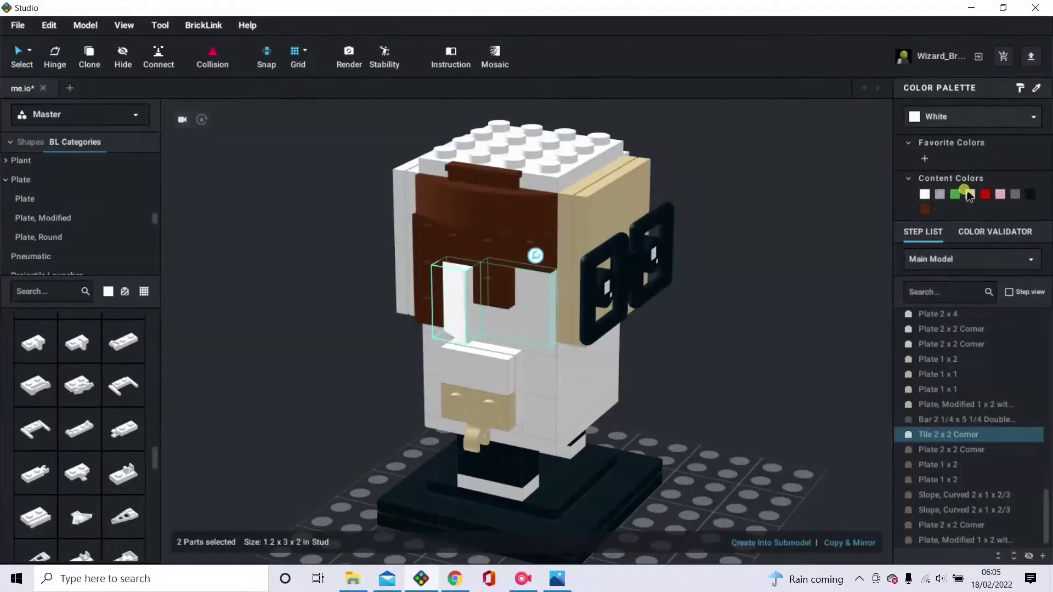
{"action": "left_click", "coordinate": [967, 193]}
{"action": "left_click", "coordinate": [658, 421]}
Delete the white tiles around the ear on the opposite side of the head.
{"action": "right_click_drag", "start_coordinate": [659, 421], "coordinate": [768, 192]}
{"action": "left_click", "coordinate": [606, 303]}
{"action": "left_click", "coordinate": [611, 254], "text": "ctrl"}
{"action": "key", "text": "Delete"}
Copy and mirror the finished side's ten hair and ear parts, leaving out the glasses, onto the opposite side of the head.
{"action": "left_click_drag", "start_coordinate": [730, 171], "coordinate": [686, 312]}
{"action": "right_click_drag", "start_coordinate": [688, 314], "coordinate": [631, 264]}
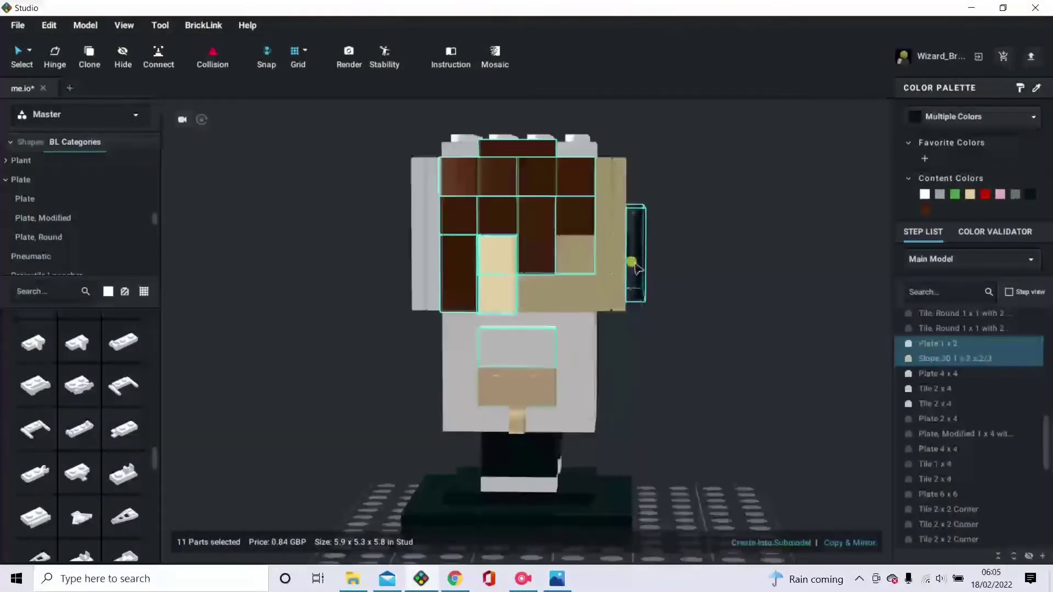
{"action": "left_click", "coordinate": [632, 265], "text": "ctrl"}
{"action": "right_click_drag", "start_coordinate": [651, 359], "coordinate": [732, 384]}
{"action": "left_click", "coordinate": [854, 542]}
{"action": "left_click_drag", "start_coordinate": [689, 315], "coordinate": [463, 329]}
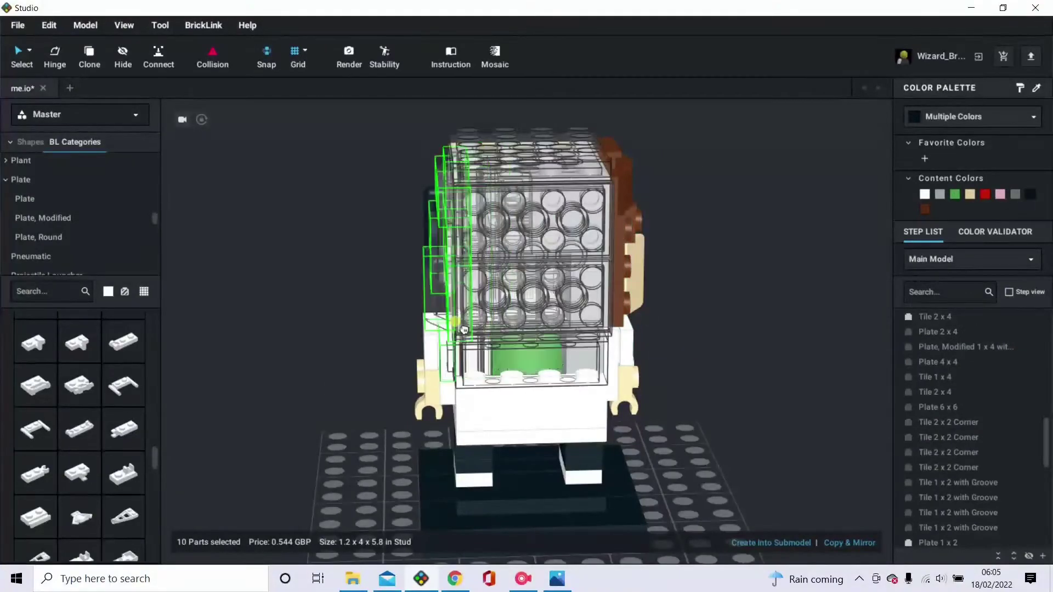
{"action": "right_click_drag", "start_coordinate": [463, 329], "coordinate": [329, 434]}
Delete the leftover parts on the opposite side and fit the mirrored hair and ear parts against the head.
{"action": "left_click", "coordinate": [329, 436]}
{"action": "left_click", "coordinate": [322, 444]}
{"action": "key", "text": "Delete"}
{"action": "left_click_drag", "start_coordinate": [341, 271], "coordinate": [264, 425]}
{"action": "left_click_drag", "start_coordinate": [307, 340], "coordinate": [453, 252]}
{"action": "left_click", "coordinate": [357, 385]}
{"action": "right_click_drag", "start_coordinate": [357, 385], "coordinate": [468, 340]}
{"action": "left_click", "coordinate": [488, 302]}
{"action": "key", "text": "ctrl+d"}
{"action": "right_click_drag", "start_coordinate": [556, 434], "coordinate": [568, 306]}
{"action": "left_click", "coordinate": [446, 304]}
{"action": "left_click", "coordinate": [340, 398]}
Replace the 4 x 4 plate and two 2 x 4 tiles on the back of the head with a white 2 x 4 plate.
{"action": "left_click", "coordinate": [599, 235]}
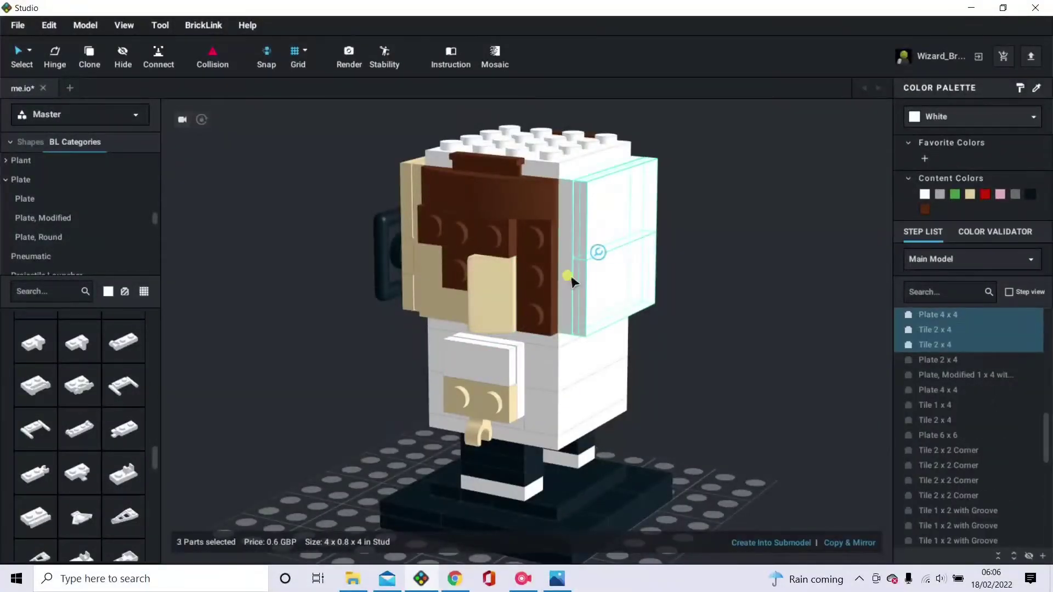
{"action": "key", "text": "Delete"}
{"action": "left_click", "coordinate": [556, 344]}
{"action": "key", "text": "ctrl+d"}
{"action": "left_click", "coordinate": [595, 242]}
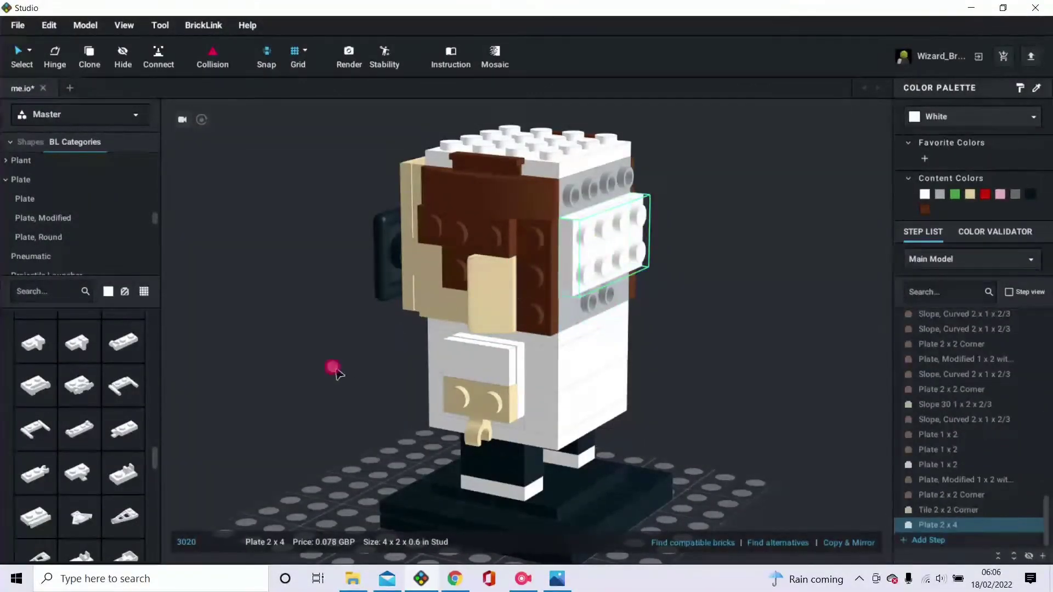
{"action": "left_click", "coordinate": [335, 370]}
Cover the back of the head with four white 2 x 2 x 2/3 curved slopes, turning the lower pair to curve downward.
{"action": "scroll", "coordinate": [55, 230], "scroll_direction": "down", "scroll_amount": 5}
{"action": "left_click", "coordinate": [49, 237]}
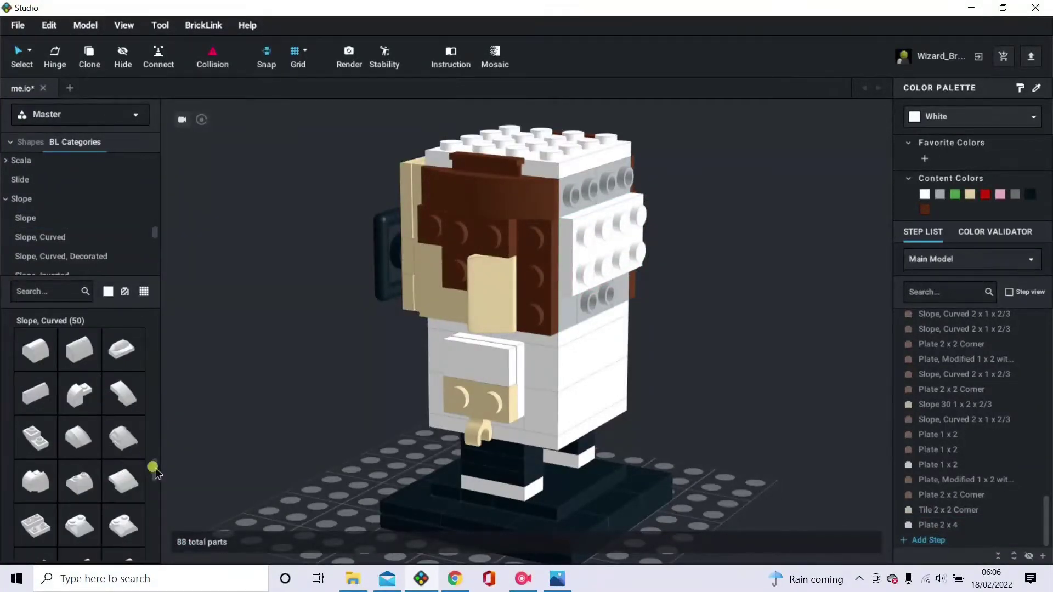
{"action": "left_click_drag", "start_coordinate": [141, 469], "coordinate": [621, 182]}
{"action": "left_click", "coordinate": [621, 184]}
{"action": "left_click", "coordinate": [592, 204]}
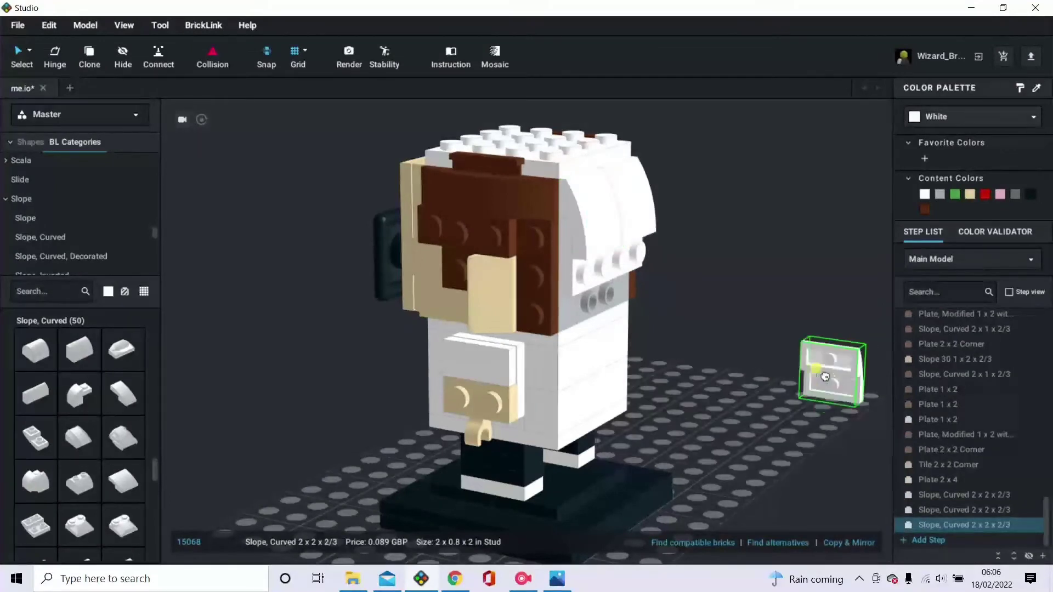
{"action": "key", "text": "Right"}
{"action": "key", "text": "Right"}
{"action": "left_click", "coordinate": [626, 284]}
{"action": "left_click", "coordinate": [597, 296]}
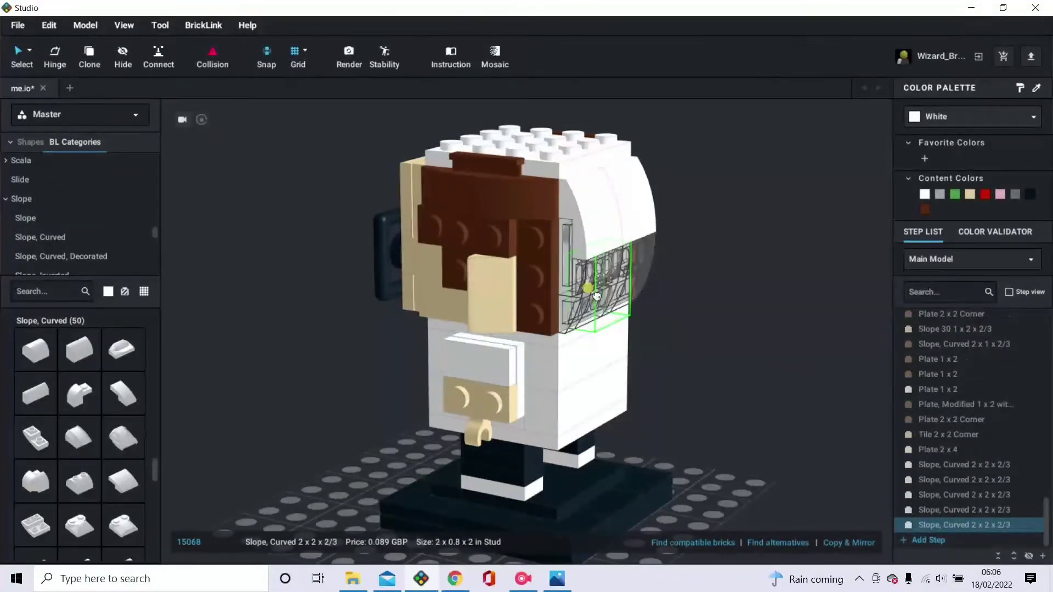
{"action": "key", "text": "Escape"}
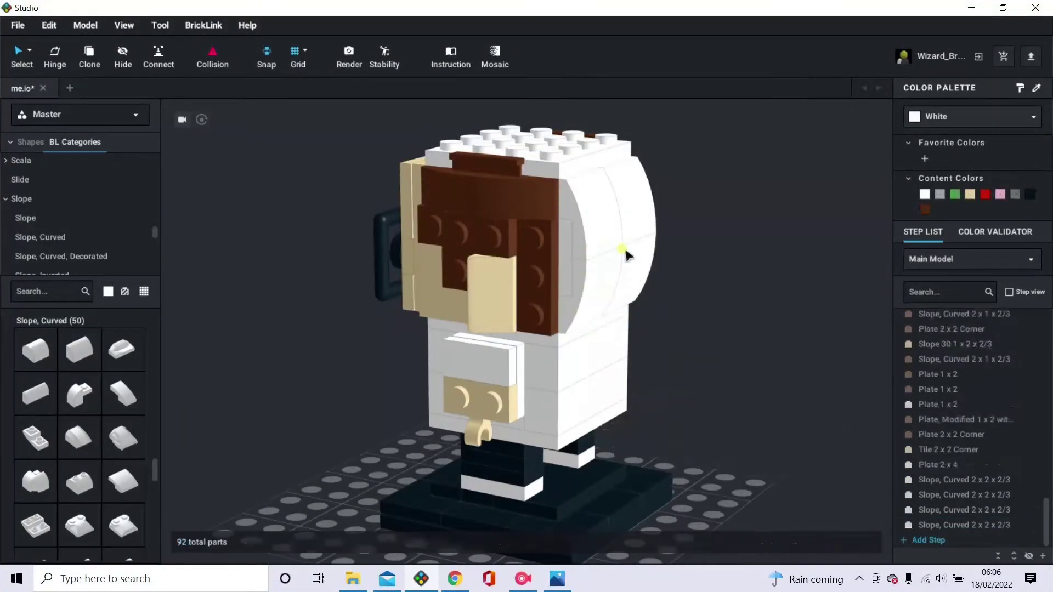
Recolour the 2 x 4 plate and four curved slopes on the back of the head Reddish Brown.
{"action": "left_click", "coordinate": [625, 225]}
{"action": "left_click", "coordinate": [595, 219], "text": "ctrl"}
{"action": "left_click", "coordinate": [570, 247], "text": "ctrl"}
{"action": "left_click", "coordinate": [582, 266], "text": "ctrl"}
{"action": "left_click", "coordinate": [620, 274], "text": "ctrl"}
{"action": "left_click", "coordinate": [925, 210]}
Replace the white plate on top of the head with a Reddish Brown 2 x 4 plate along the front edge.
{"action": "right_click_drag", "start_coordinate": [692, 250], "coordinate": [743, 292]}
{"action": "left_click", "coordinate": [576, 191]}
{"action": "key", "text": "Delete"}
{"action": "left_click", "coordinate": [622, 279]}
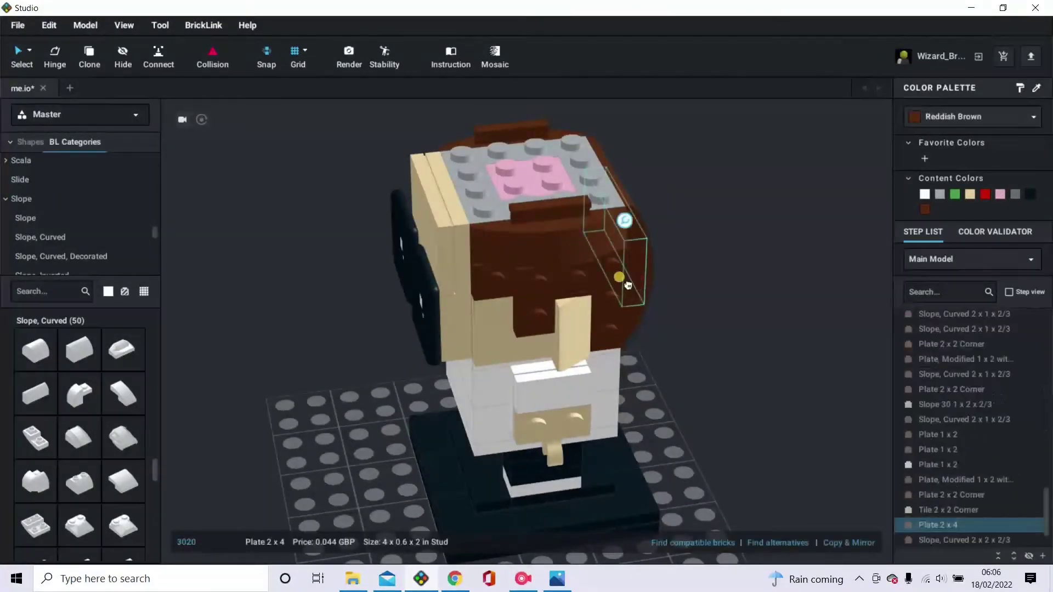
{"action": "key", "text": "ctrl+d"}
Place two white 2 x 3 plates on top of the head behind the brown 2 x 4 plate.
{"action": "scroll", "coordinate": [74, 242], "scroll_direction": "up", "scroll_amount": 3}
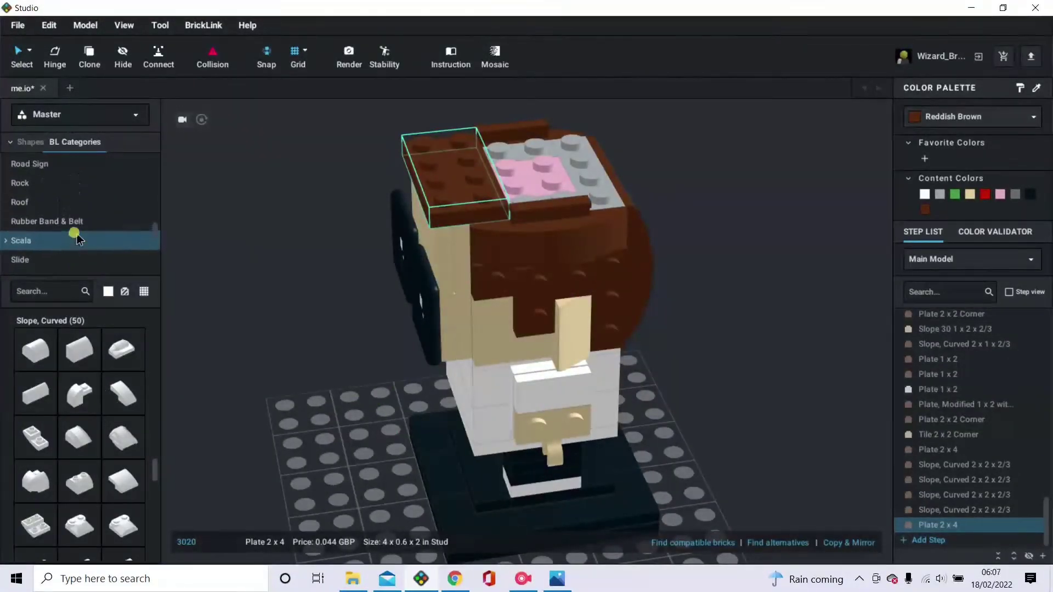
{"action": "scroll", "coordinate": [76, 233], "scroll_direction": "up", "scroll_amount": 5}
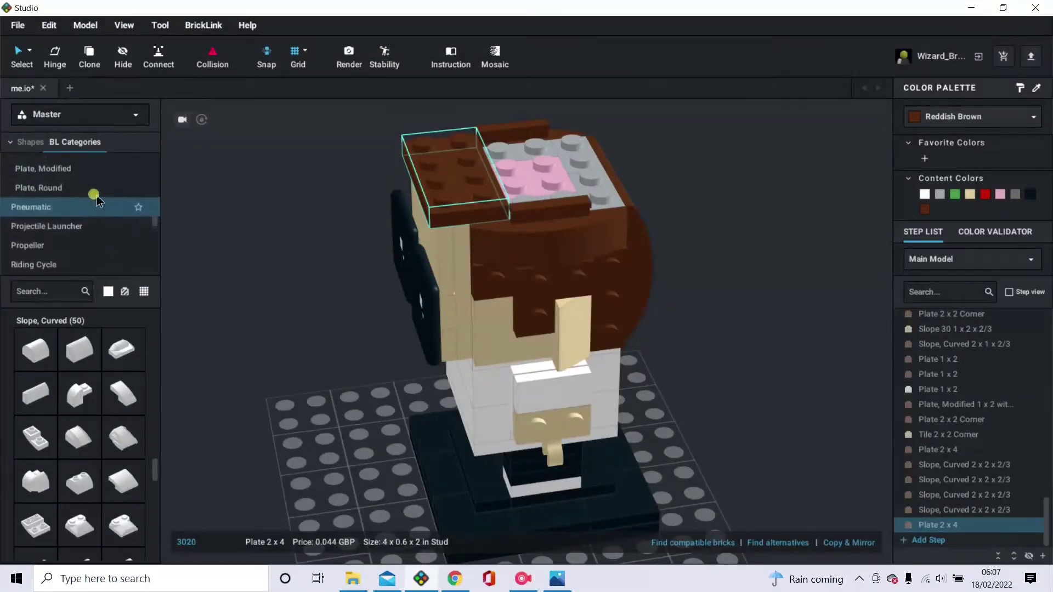
{"action": "left_click", "coordinate": [28, 158]}
{"action": "left_click", "coordinate": [88, 354]}
{"action": "left_click", "coordinate": [543, 159]}
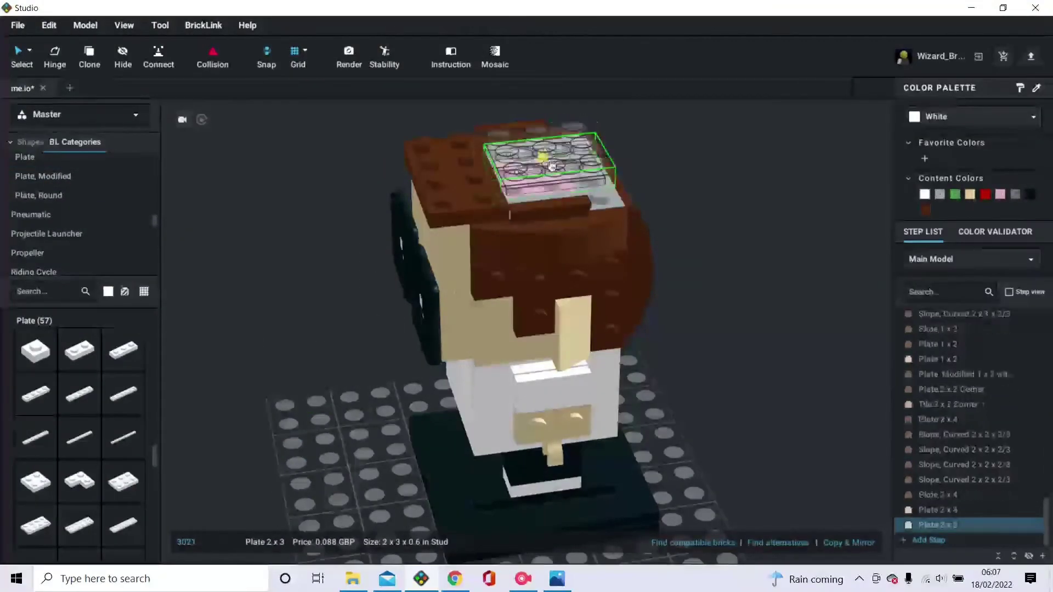
{"action": "left_click", "coordinate": [551, 169]}
{"action": "key", "text": "Escape"}
Place two white 30-degree 1 x 1 x 2/3 slopes side by side at the back edge of the head's top.
{"action": "right_click_drag", "start_coordinate": [324, 299], "coordinate": [496, 286]}
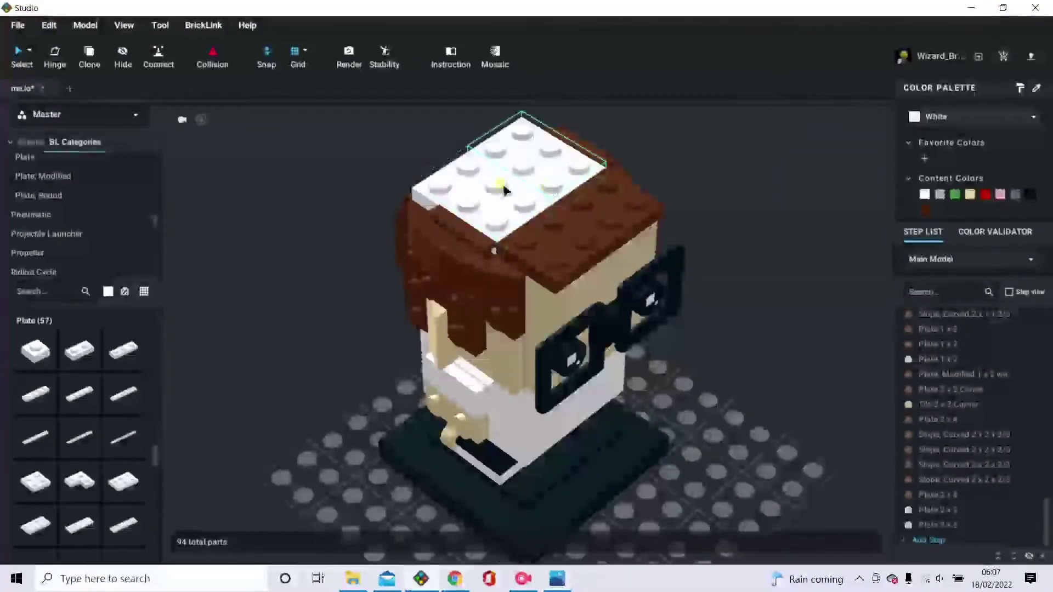
{"action": "scroll", "coordinate": [50, 196], "scroll_direction": "up", "scroll_amount": 1}
{"action": "scroll", "coordinate": [51, 195], "scroll_direction": "up", "scroll_amount": 2}
{"action": "scroll", "coordinate": [51, 219], "scroll_direction": "down", "scroll_amount": 6}
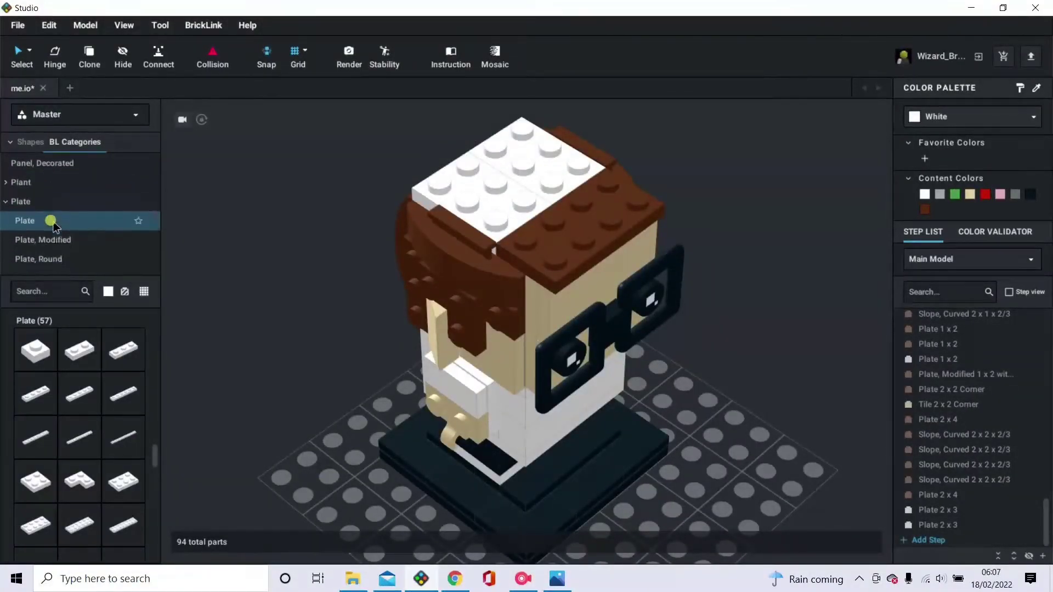
{"action": "left_click", "coordinate": [53, 220]}
{"action": "left_click", "coordinate": [35, 349]}
{"action": "left_click", "coordinate": [496, 151]}
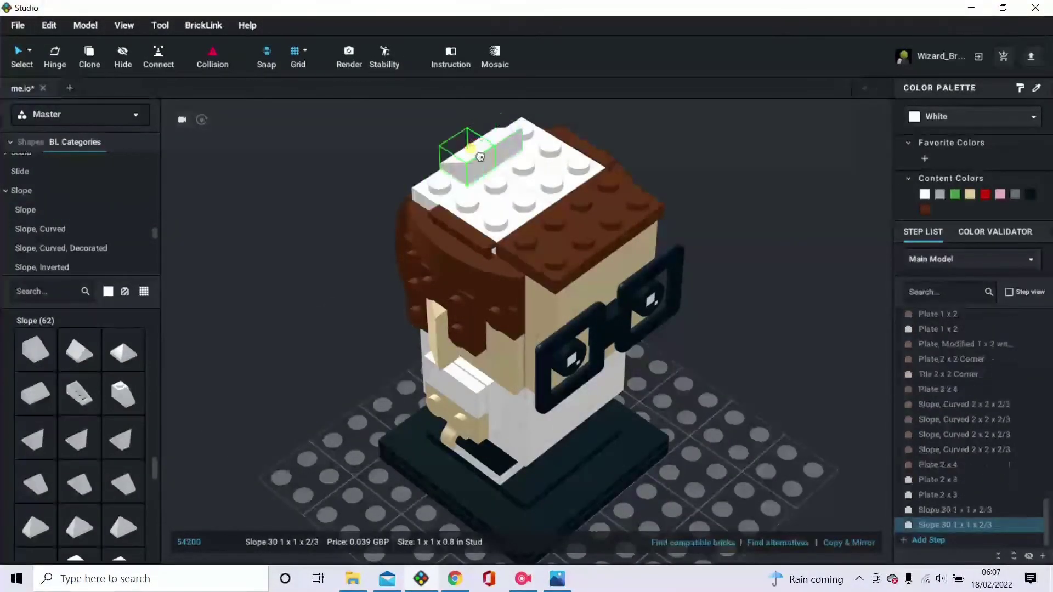
{"action": "left_click", "coordinate": [475, 159]}
{"action": "key", "text": "Escape"}
Copy the 1 x 1 slope twice, turning the copies to face outward at the two sides of the head's top.
{"action": "left_click", "coordinate": [485, 170]}
{"action": "key", "text": "ctrl+v"}
{"action": "key", "text": "ctrl+z"}
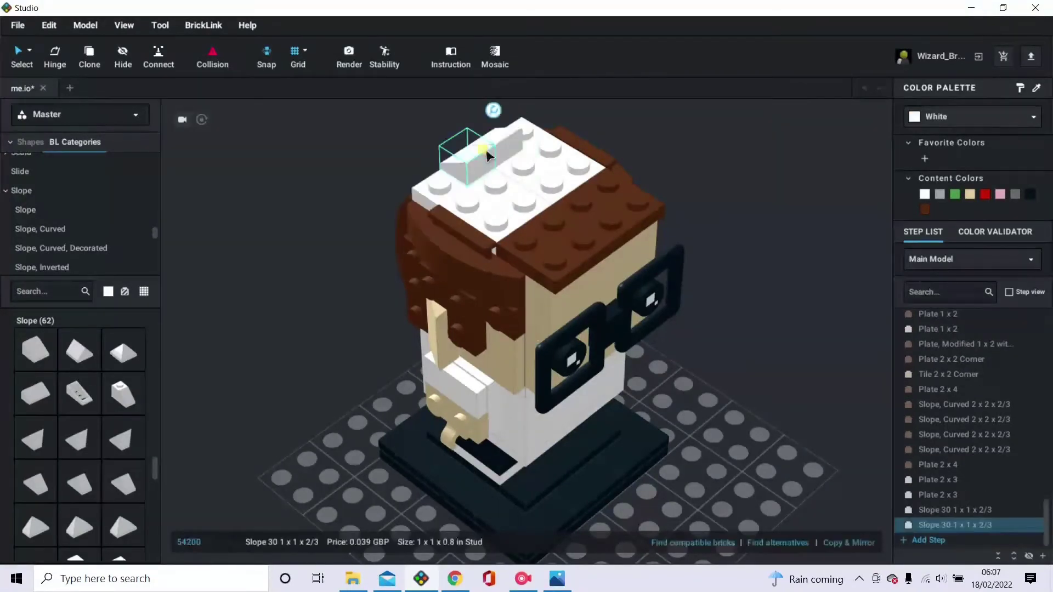
{"action": "key", "text": "ctrl+c"}
{"action": "key", "text": "ctrl+v"}
{"action": "key", "text": "Right"}
{"action": "left_click", "coordinate": [536, 149]}
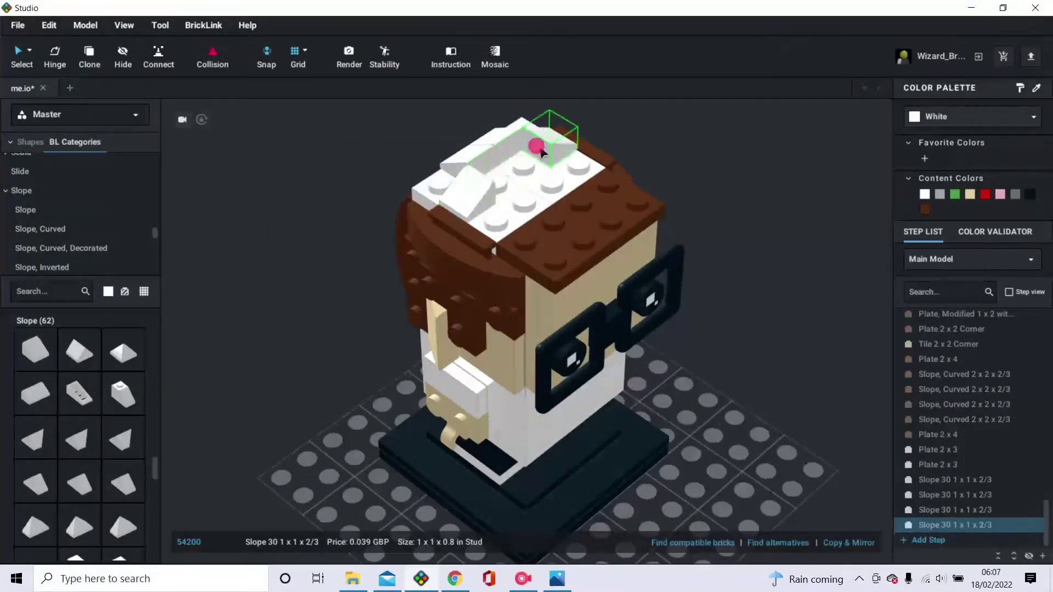
{"action": "right_click", "coordinate": [305, 306]}
Fill the gap between the 1 x 1 slopes with a copied white 1 x 2 plate and cap it with a 1 x 2 grooved tile.
{"action": "left_click", "coordinate": [221, 320]}
{"action": "left_click", "coordinate": [505, 475]}
{"action": "key", "text": "ctrl+c"}
{"action": "key", "text": "ctrl+v"}
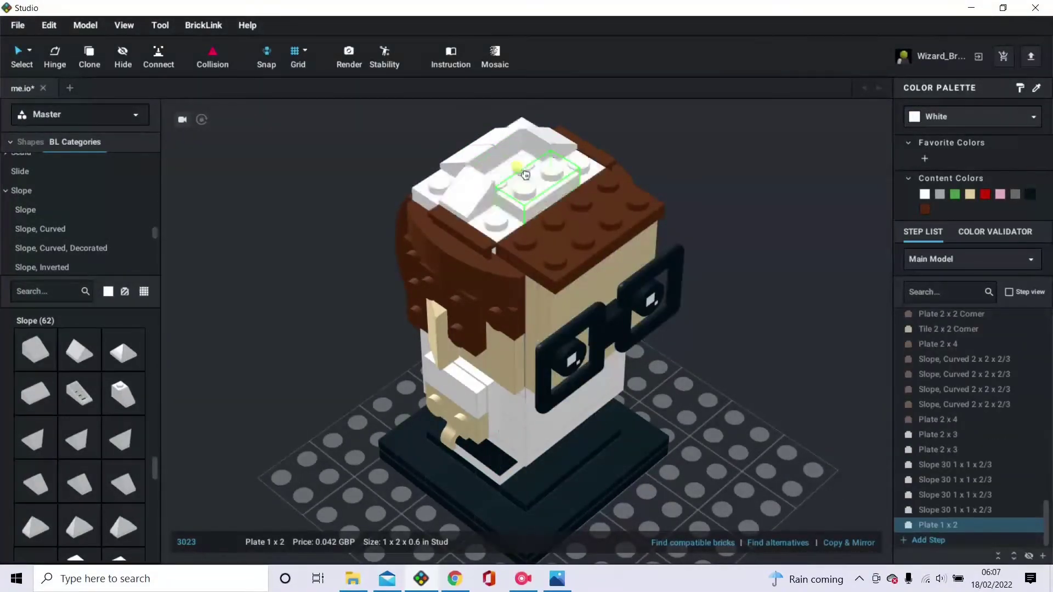
{"action": "left_click", "coordinate": [525, 174]}
{"action": "left_click", "coordinate": [301, 296]}
{"action": "left_click", "coordinate": [475, 393]}
{"action": "key", "text": "ctrl+c"}
{"action": "key", "text": "ctrl+v"}
{"action": "left_click", "coordinate": [510, 156]}
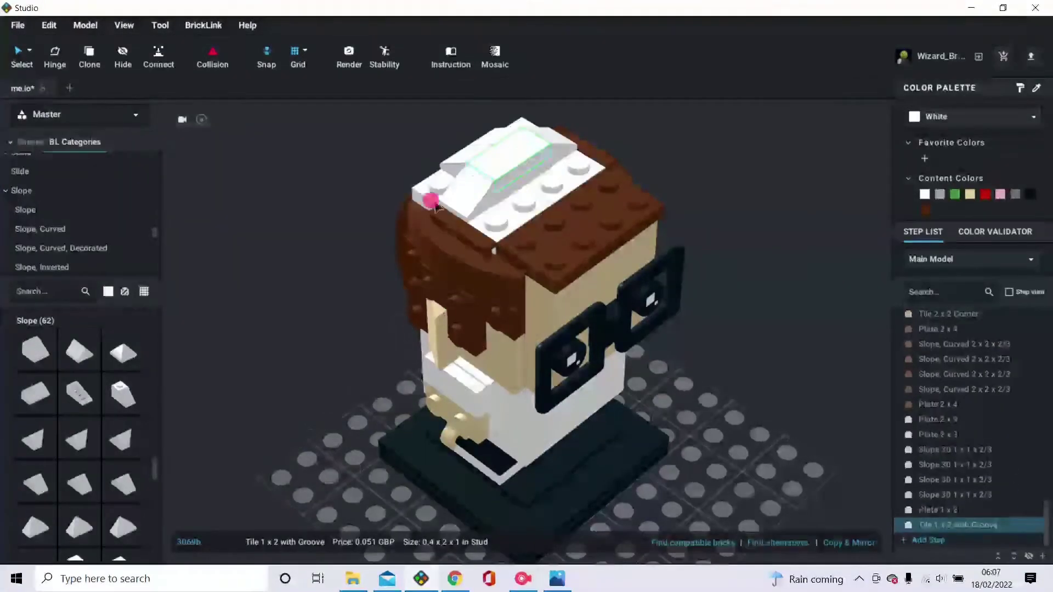
Copy the outward-facing 1 x 1 slope and place the copy directly in front of it at the far side of the head's top.
{"action": "left_click", "coordinate": [565, 151]}
{"action": "key", "text": "ctrl+c"}
{"action": "key", "text": "ctrl+v"}
{"action": "left_click", "coordinate": [575, 161]}
Place a white 3 x 1 curved slope across the top of the head beside the grooved tile.
{"action": "left_click", "coordinate": [77, 229]}
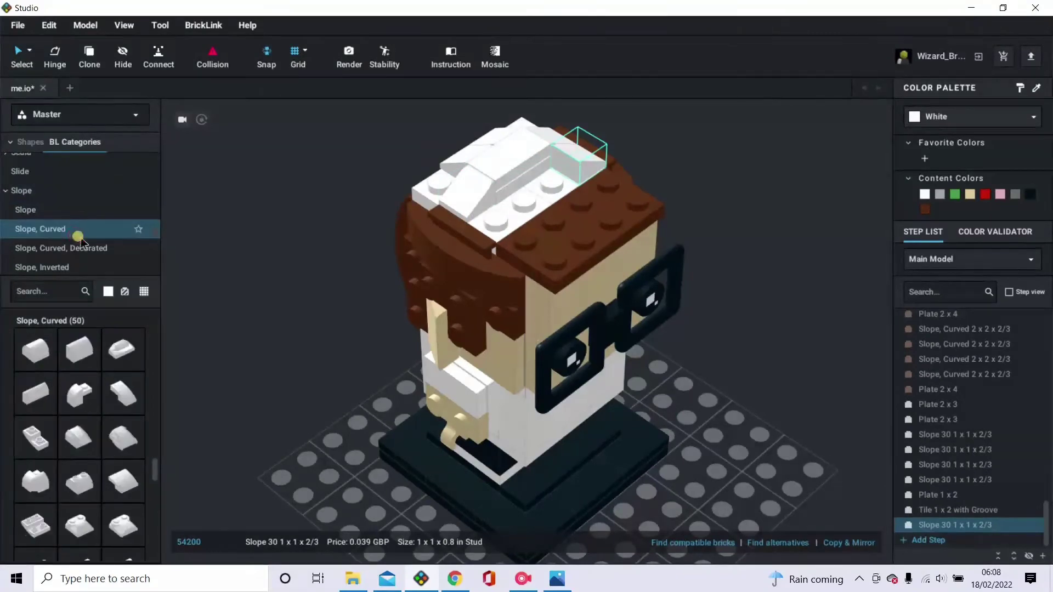
{"action": "scroll", "coordinate": [115, 463], "scroll_direction": "down", "scroll_amount": 3}
{"action": "left_click", "coordinate": [122, 463]}
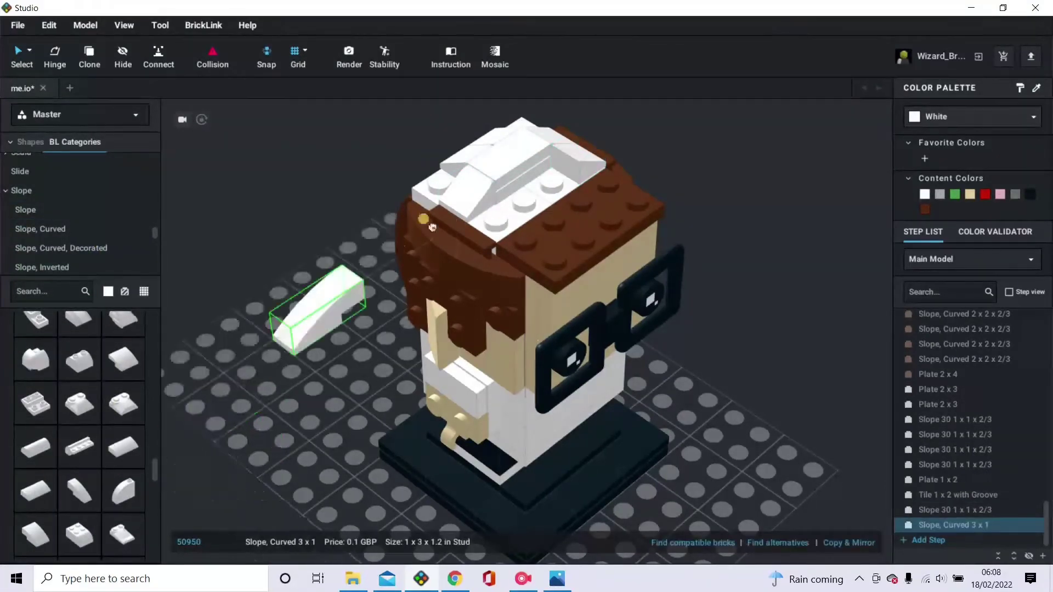
{"action": "left_click", "coordinate": [512, 165]}
Place two white 1 x 1 plates on top of the head around the 3 x 1 curved slope.
{"action": "scroll", "coordinate": [37, 188], "scroll_direction": "up", "scroll_amount": 5}
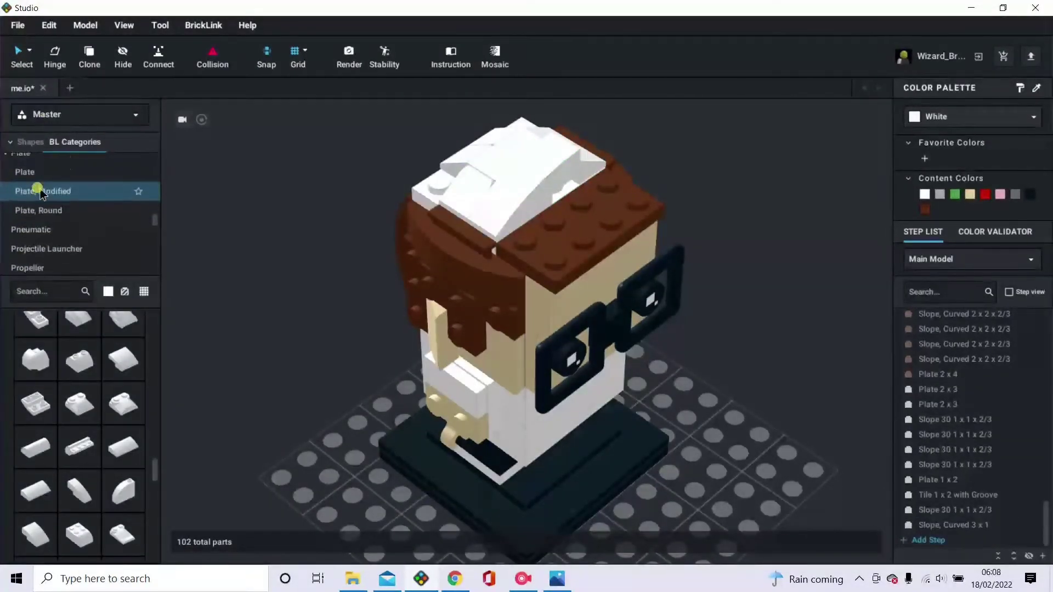
{"action": "left_click", "coordinate": [34, 191]}
{"action": "left_click", "coordinate": [33, 351]}
{"action": "left_click", "coordinate": [308, 266]}
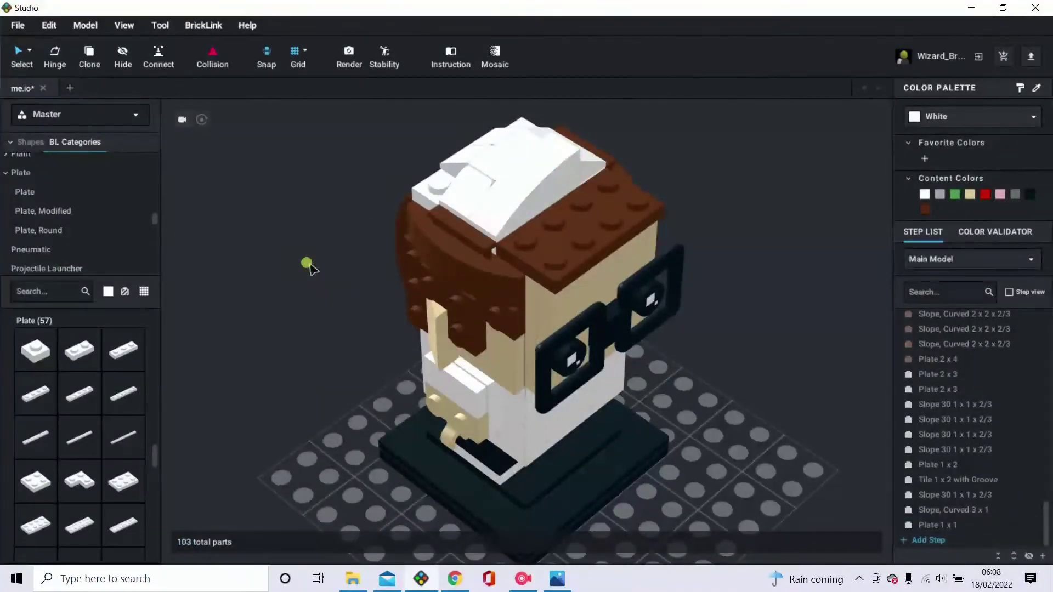
{"action": "key", "text": "ctrl+v"}
{"action": "left_click", "coordinate": [571, 186]}
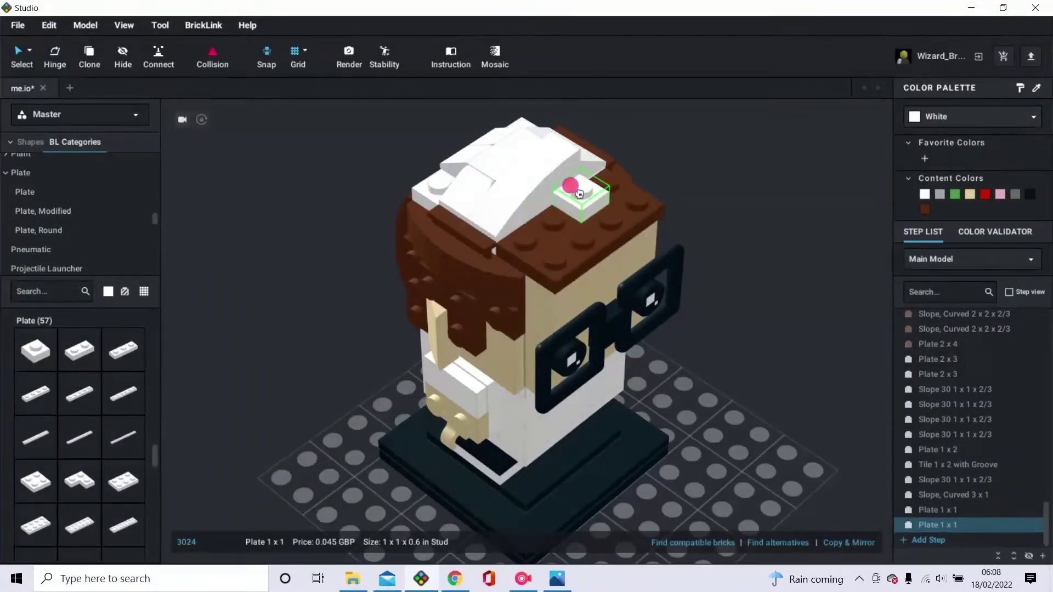
Copy the white 3 x 1 curved slope and place the copy in front of it, over the 1 x 1 plate.
{"action": "left_click", "coordinate": [529, 216]}
{"action": "key", "text": "ctrl+c"}
{"action": "key", "text": "ctrl+v"}
{"action": "left_click", "coordinate": [529, 203]}
{"action": "key", "text": "ctrl+v"}
{"action": "left_click", "coordinate": [540, 199]}
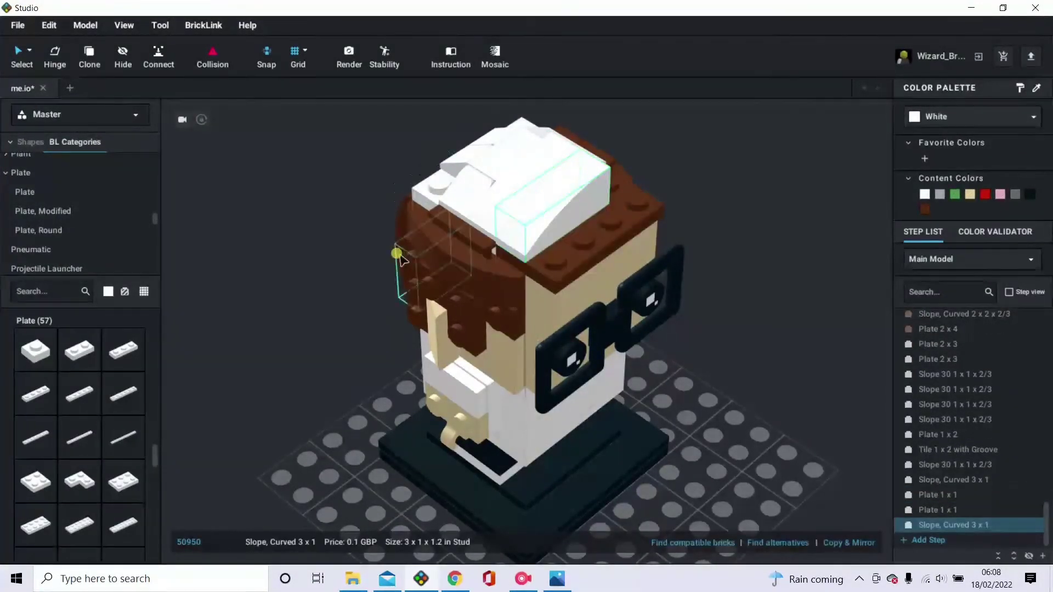
Copy a white 1 x 1 slope and place the copy at the far end of the front 3 x 1 curved slope.
{"action": "right_click_drag", "start_coordinate": [402, 255], "coordinate": [362, 252]}
{"action": "left_click", "coordinate": [587, 177]}
{"action": "key", "text": "ctrl+c"}
{"action": "key", "text": "ctrl+v"}
{"action": "left_click", "coordinate": [609, 184]}
{"action": "left_click", "coordinate": [653, 257]}
{"action": "right_click_drag", "start_coordinate": [653, 257], "coordinate": [680, 277]}
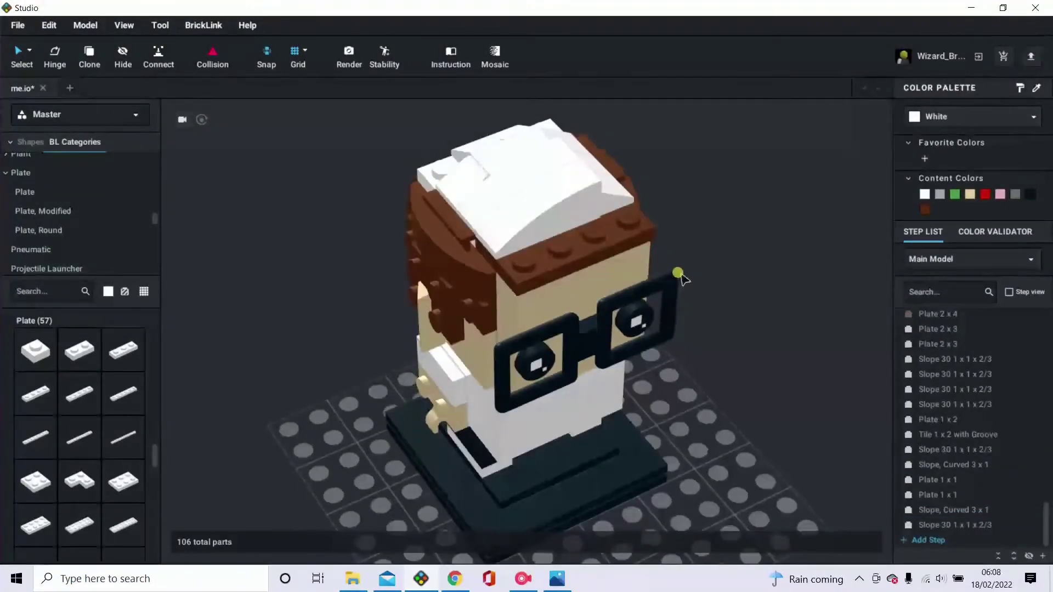
Place a white 2 x 1 x 2/3 curved slope on the front row of the head's top, at the near corner.
{"action": "scroll", "coordinate": [119, 229], "scroll_direction": "down", "scroll_amount": 2}
{"action": "scroll", "coordinate": [116, 233], "scroll_direction": "down", "scroll_amount": 3}
{"action": "left_click", "coordinate": [40, 269]}
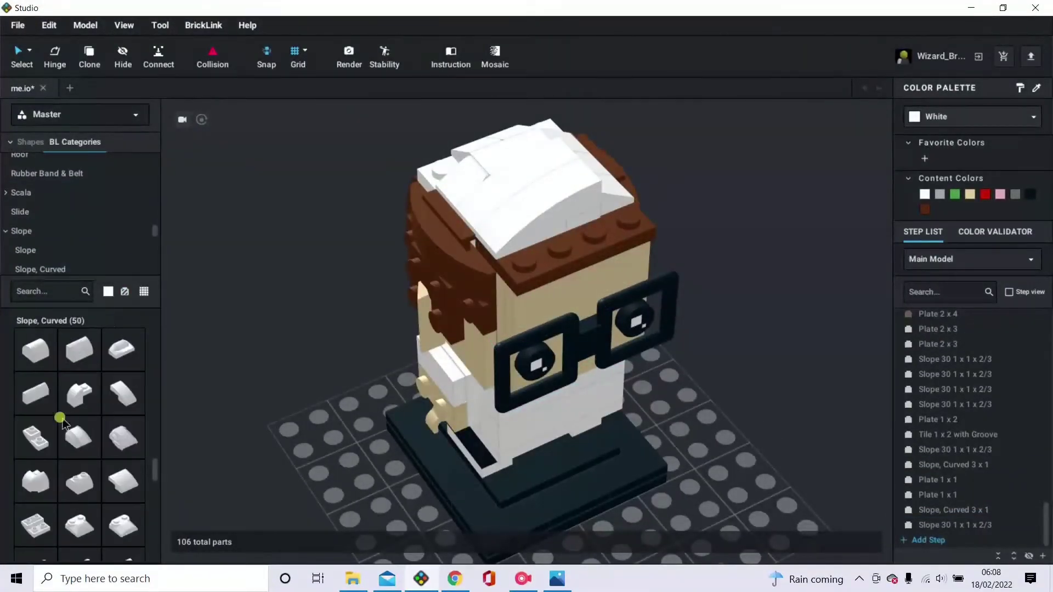
{"action": "left_click_drag", "start_coordinate": [123, 403], "coordinate": [538, 257]}
{"action": "left_click", "coordinate": [539, 258]}
{"action": "key", "text": "Escape"}
Place a white 1 x 2 plate on the front row of the head's top, beside the 2 x 1 curved slope.
{"action": "scroll", "coordinate": [42, 234], "scroll_direction": "up", "scroll_amount": 6}
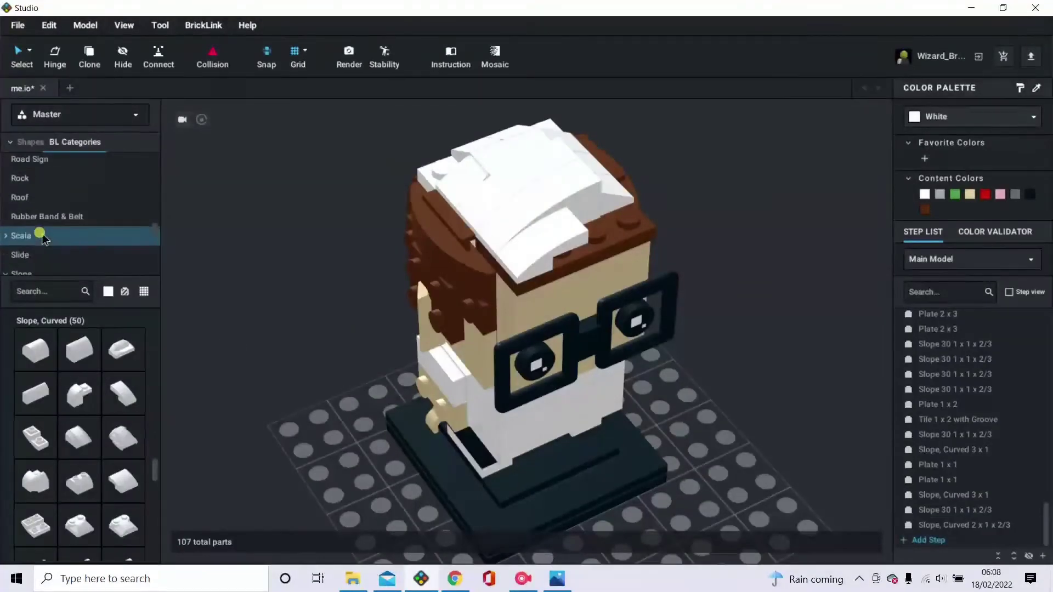
{"action": "left_click", "coordinate": [34, 187]}
{"action": "left_click_drag", "start_coordinate": [63, 354], "coordinate": [593, 225]}
Place two white 1 x 1 quarter round tiles at the front of the hair.
{"action": "scroll", "coordinate": [77, 244], "scroll_direction": "down", "scroll_amount": 3}
{"action": "scroll", "coordinate": [75, 237], "scroll_direction": "down", "scroll_amount": 10}
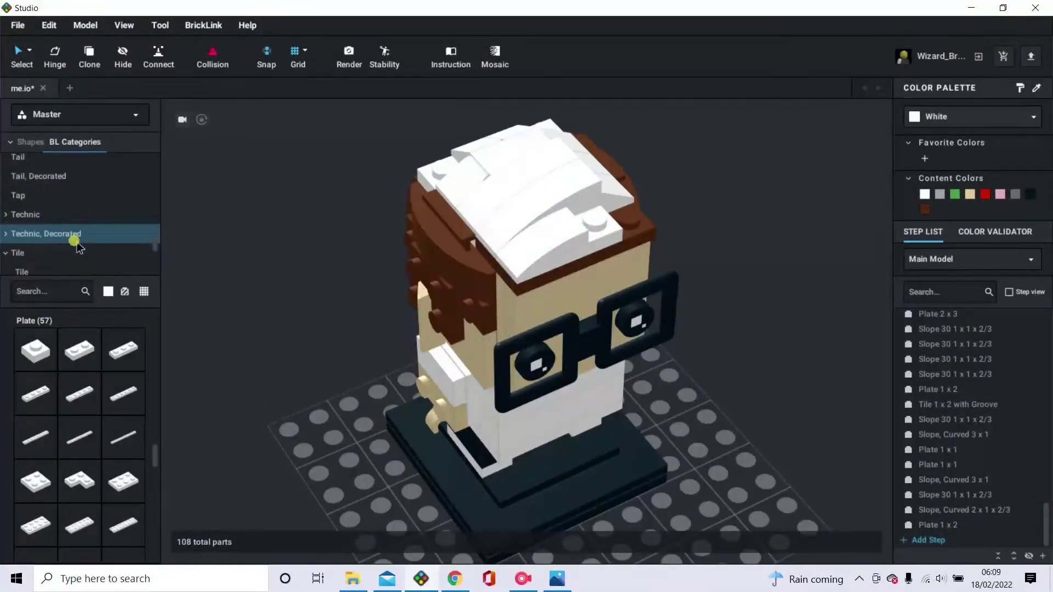
{"action": "left_click", "coordinate": [74, 251]}
{"action": "left_click", "coordinate": [73, 270]}
{"action": "left_click_drag", "start_coordinate": [43, 418], "coordinate": [546, 249]}
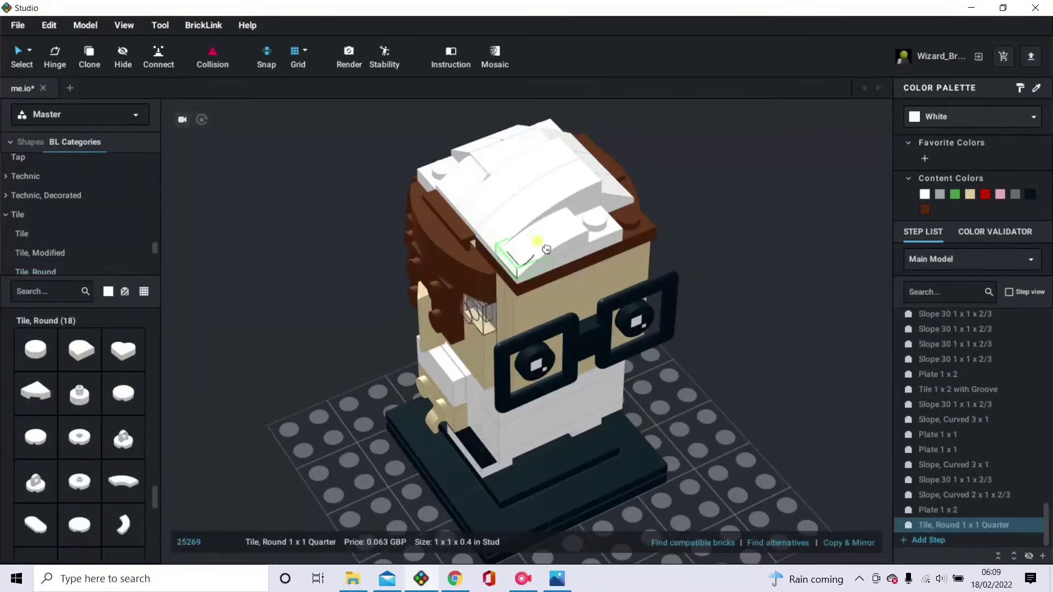
{"action": "left_click", "coordinate": [664, 174]}
Select all the white hair parts on top of the head together and recolour them reddish brown.
{"action": "right_click_drag", "start_coordinate": [320, 302], "coordinate": [230, 236]}
{"action": "left_click_drag", "start_coordinate": [405, 103], "coordinate": [636, 176]}
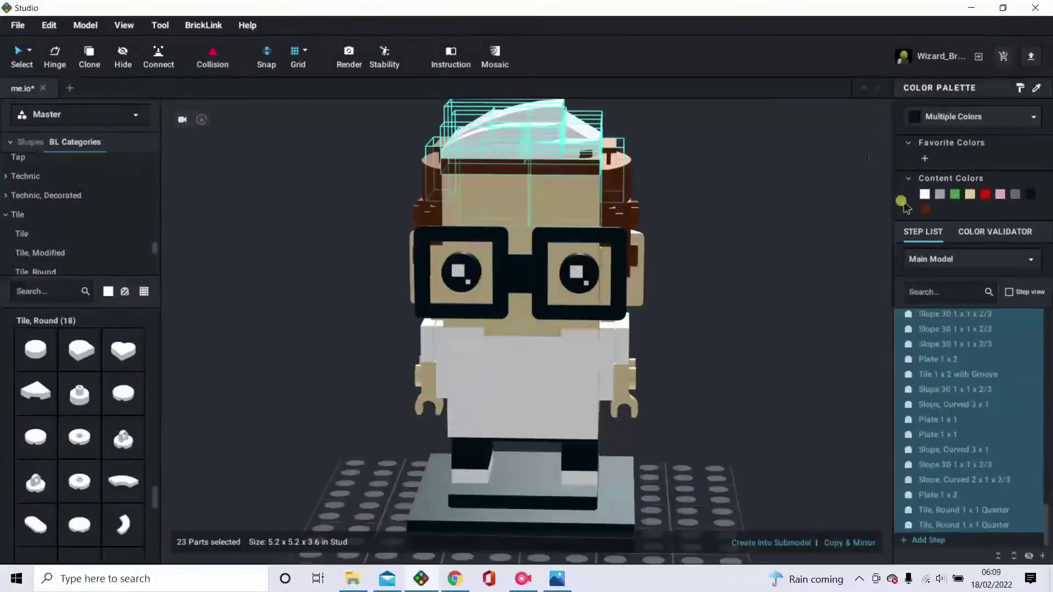
{"action": "left_click", "coordinate": [924, 209]}
{"action": "left_click", "coordinate": [690, 223]}
{"action": "right_click_drag", "start_coordinate": [664, 236], "coordinate": [689, 305]}
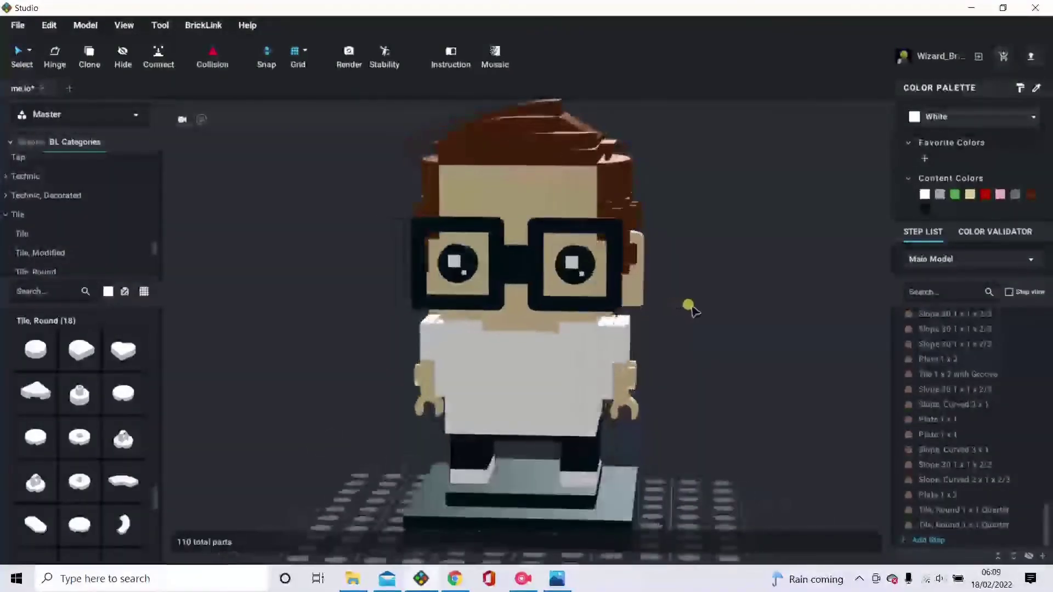
Browse the decorated bricks for a printed 1 x 4 brick that suits the figure's torso.
{"action": "scroll", "coordinate": [136, 250], "scroll_direction": "up", "scroll_amount": 1}
{"action": "scroll", "coordinate": [148, 240], "scroll_direction": "up", "scroll_amount": 3}
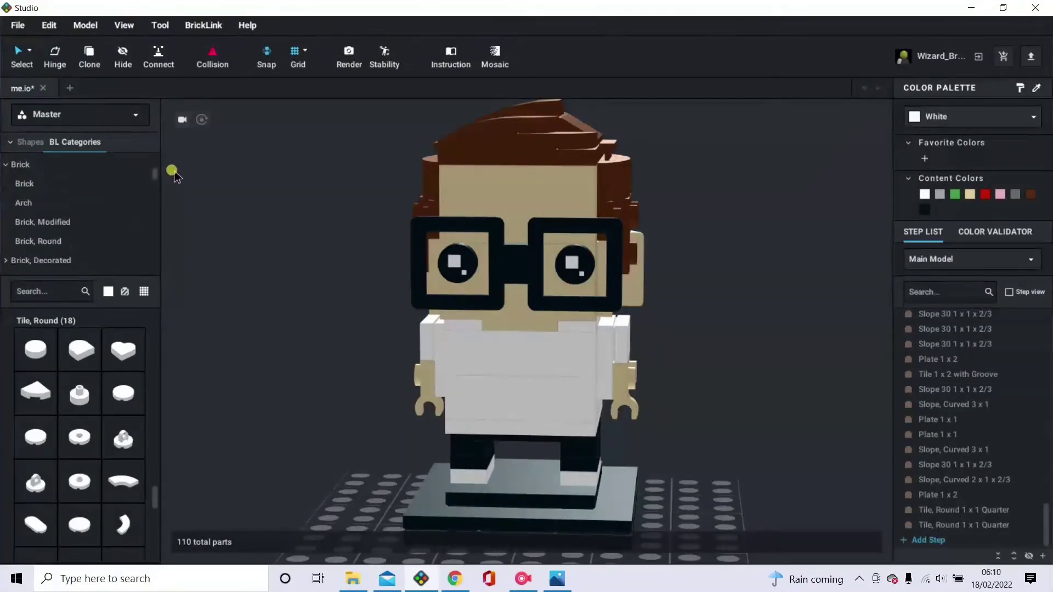
{"action": "scroll", "coordinate": [82, 208], "scroll_direction": "down", "scroll_amount": 1}
{"action": "left_click", "coordinate": [41, 222]}
{"action": "scroll", "coordinate": [135, 411], "scroll_direction": "down", "scroll_amount": 1}
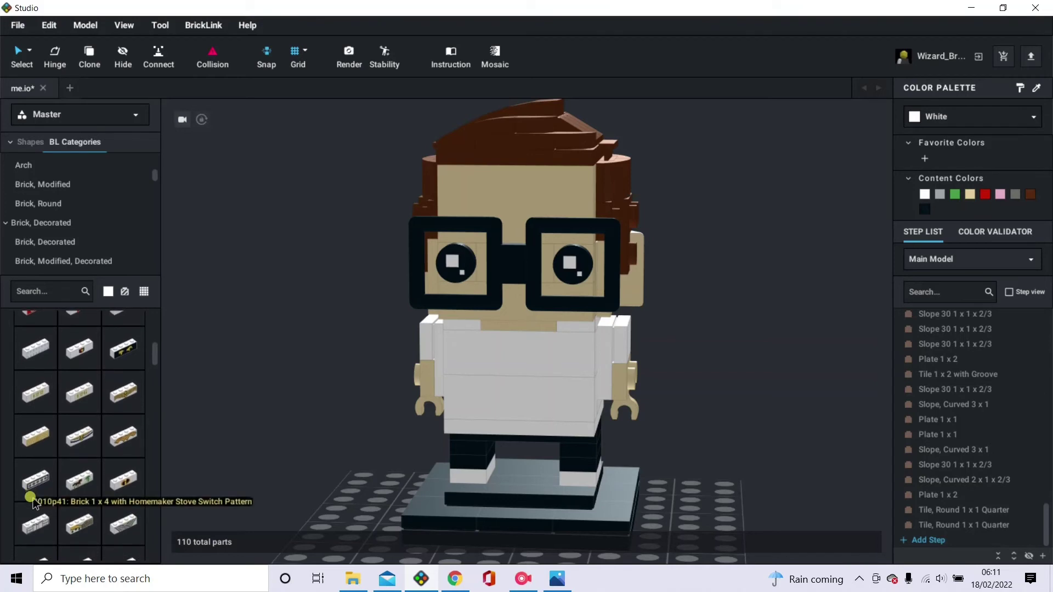
{"action": "scroll", "coordinate": [33, 501], "scroll_direction": "down", "scroll_amount": 1}
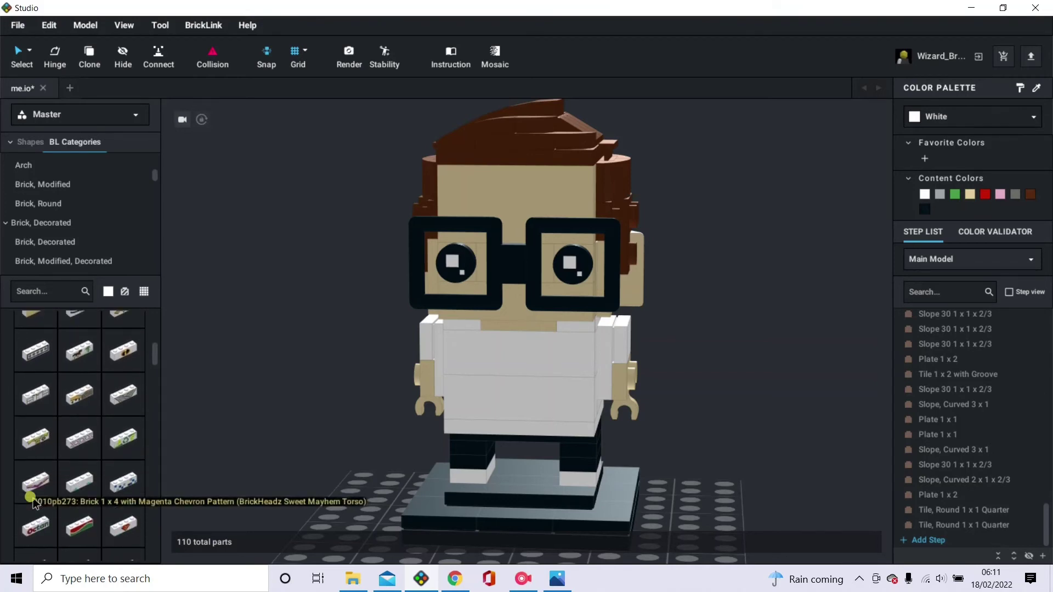
{"action": "scroll", "coordinate": [33, 502], "scroll_direction": "down", "scroll_amount": 3}
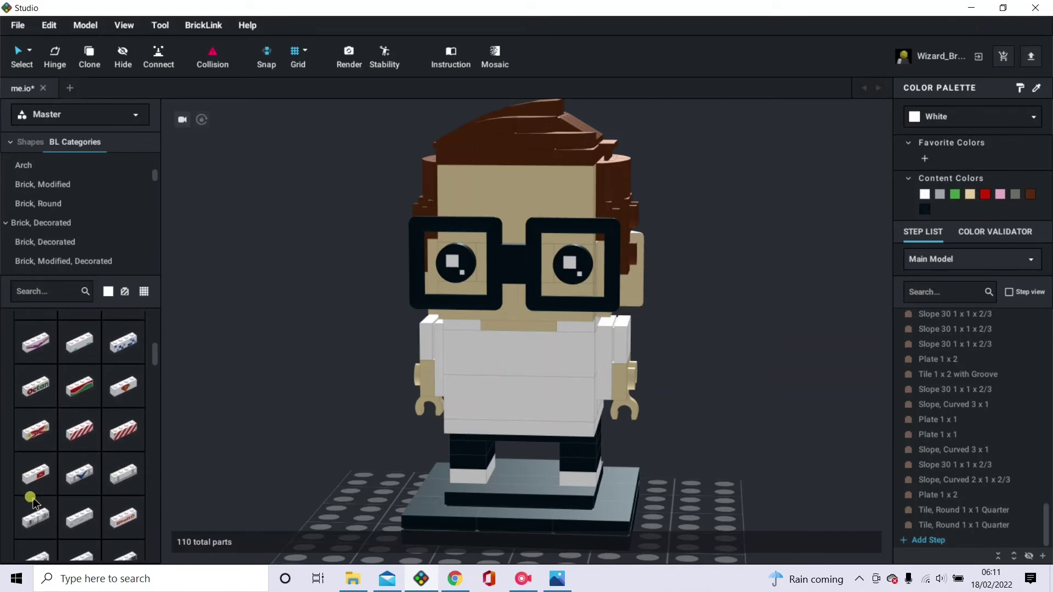
{"action": "scroll", "coordinate": [30, 500], "scroll_direction": "down", "scroll_amount": 2}
{"action": "scroll", "coordinate": [33, 502], "scroll_direction": "down", "scroll_amount": 1}
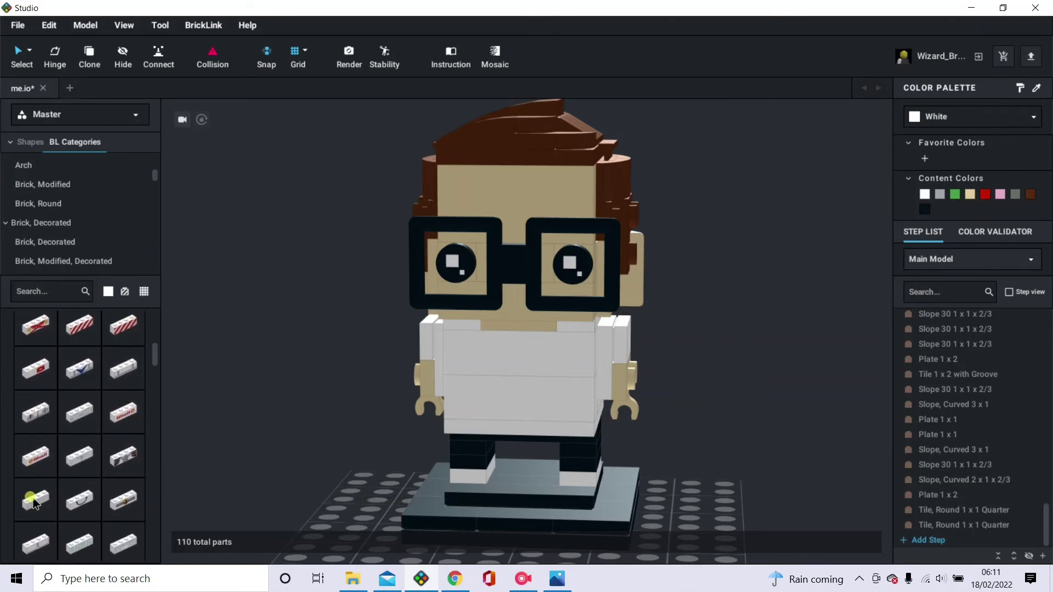
{"action": "scroll", "coordinate": [33, 501], "scroll_direction": "down", "scroll_amount": 5}
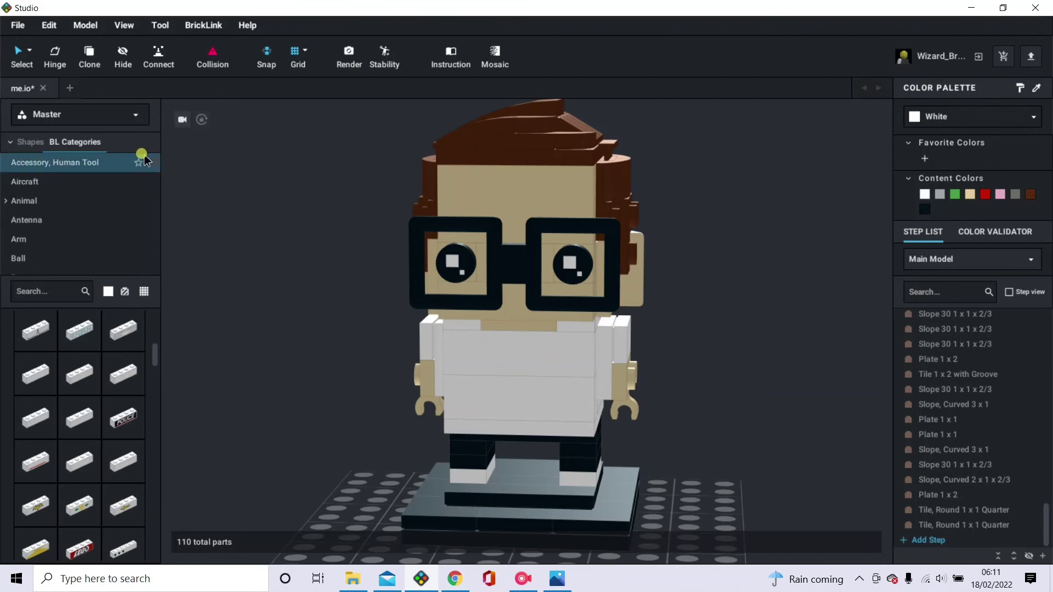
{"action": "left_click", "coordinate": [116, 164]}
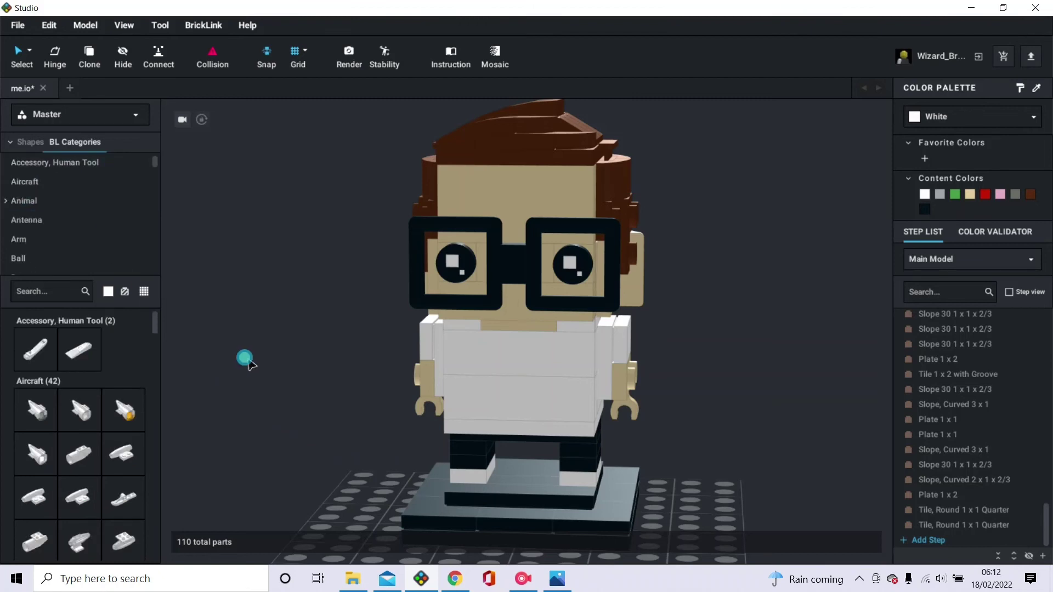
{"action": "mouse_move", "coordinate": [245, 359]}
{"action": "right_mouse_down"}
{"action": "mouse_move", "coordinate": [303, 360]}
{"action": "mouse_move", "coordinate": [205, 359]}
{"action": "mouse_move", "coordinate": [310, 364]}
{"action": "mouse_move", "coordinate": [234, 362]}
{"action": "right_mouse_up"}
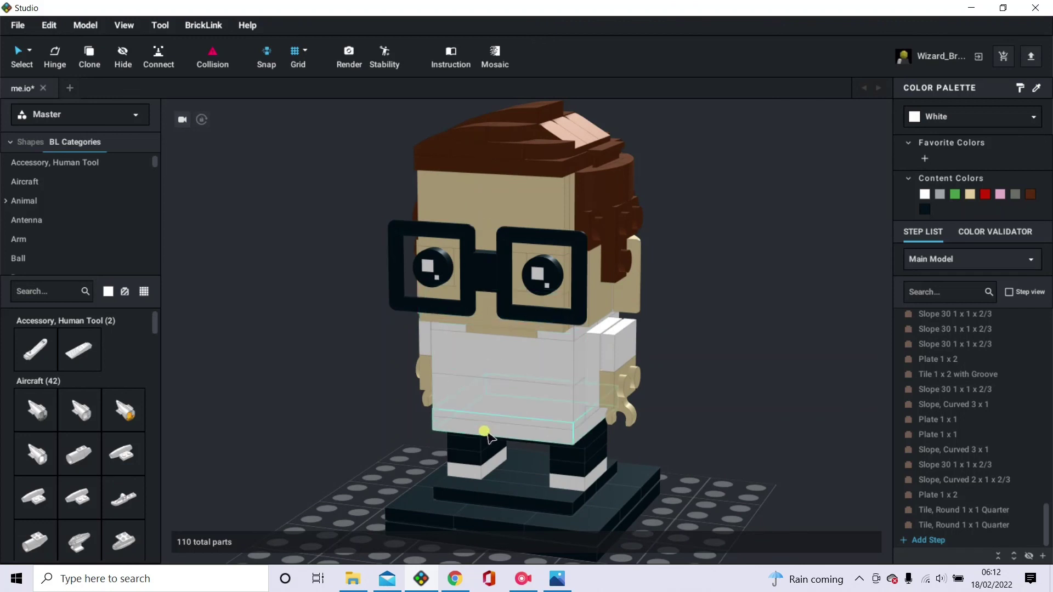
{"action": "left_click", "coordinate": [524, 578]}
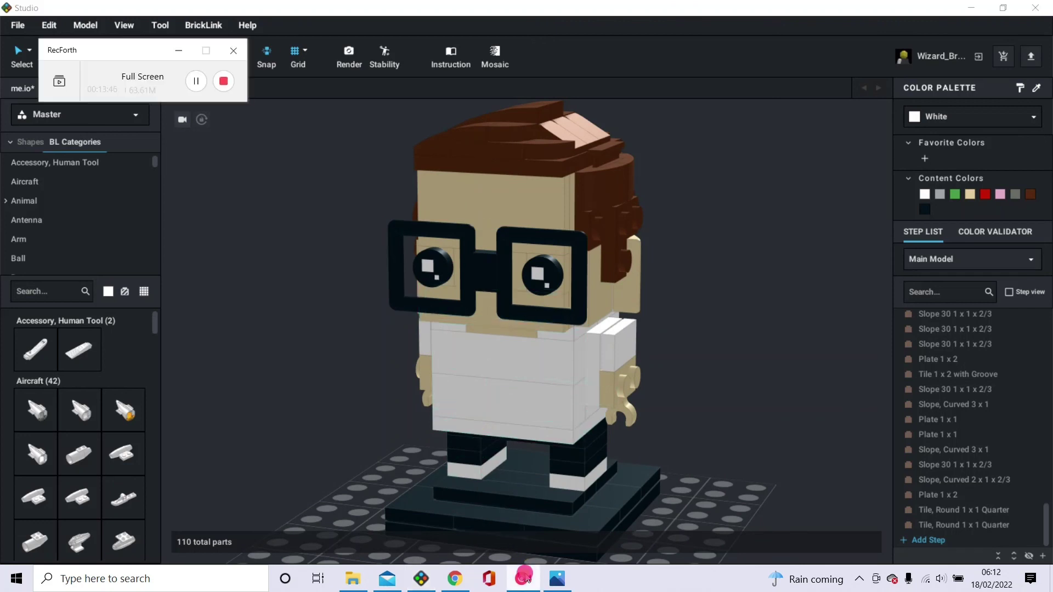